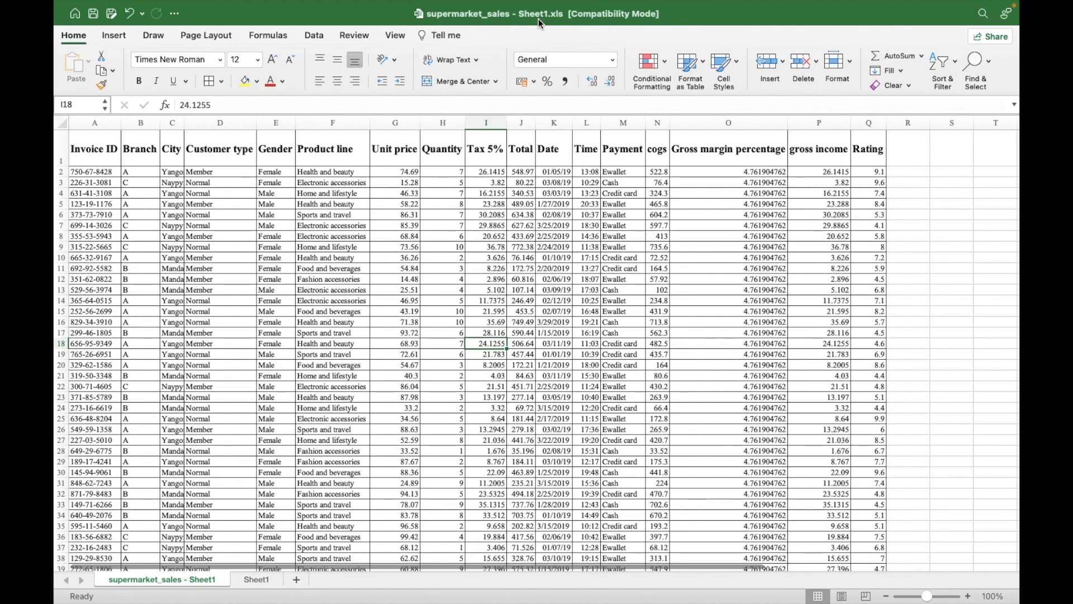
- Review the sales data's column headers one by one, from Invoice ID through Rating
click(105, 161)
click(138, 155)
click(172, 154)
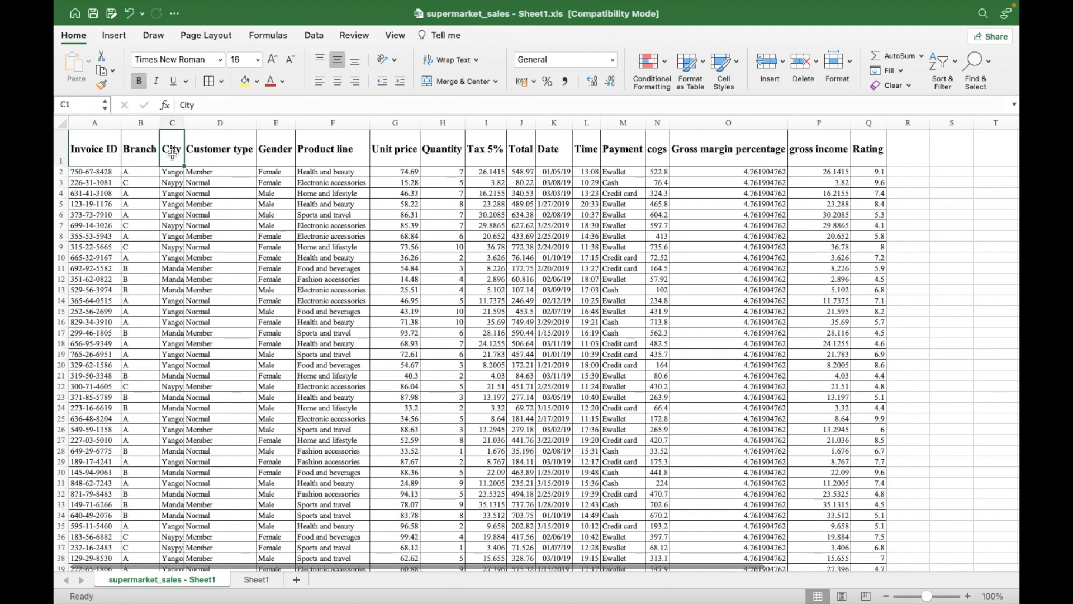
click(211, 153)
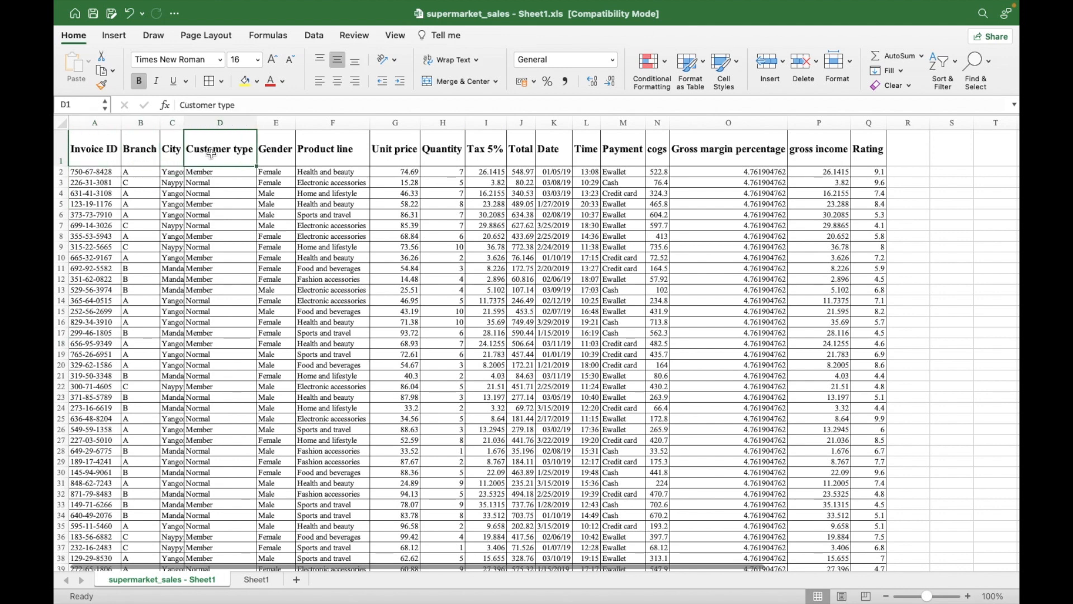
click(282, 149)
click(336, 157)
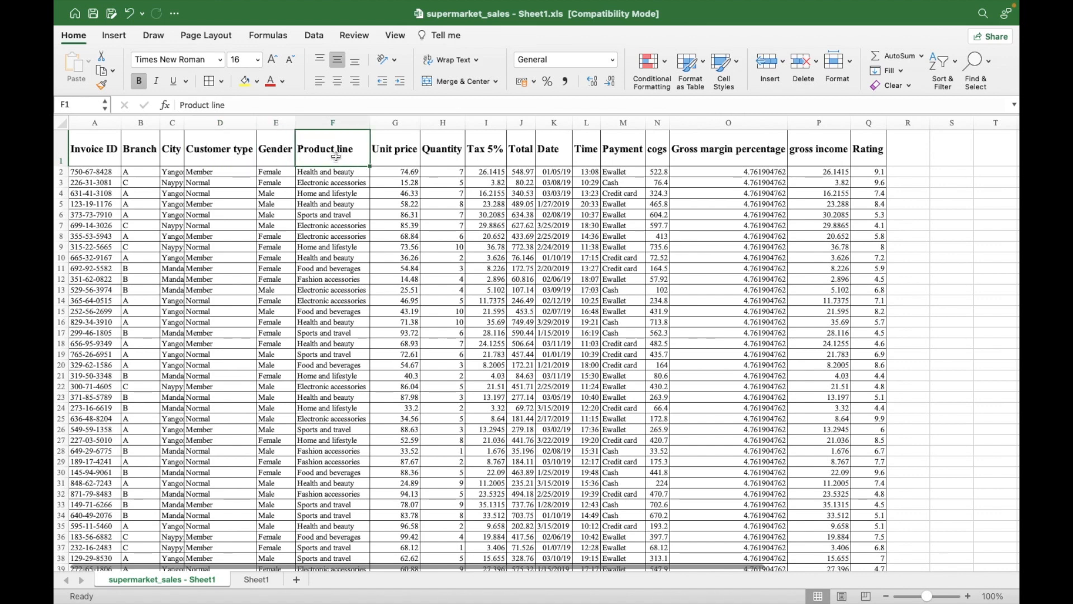
click(408, 158)
click(448, 156)
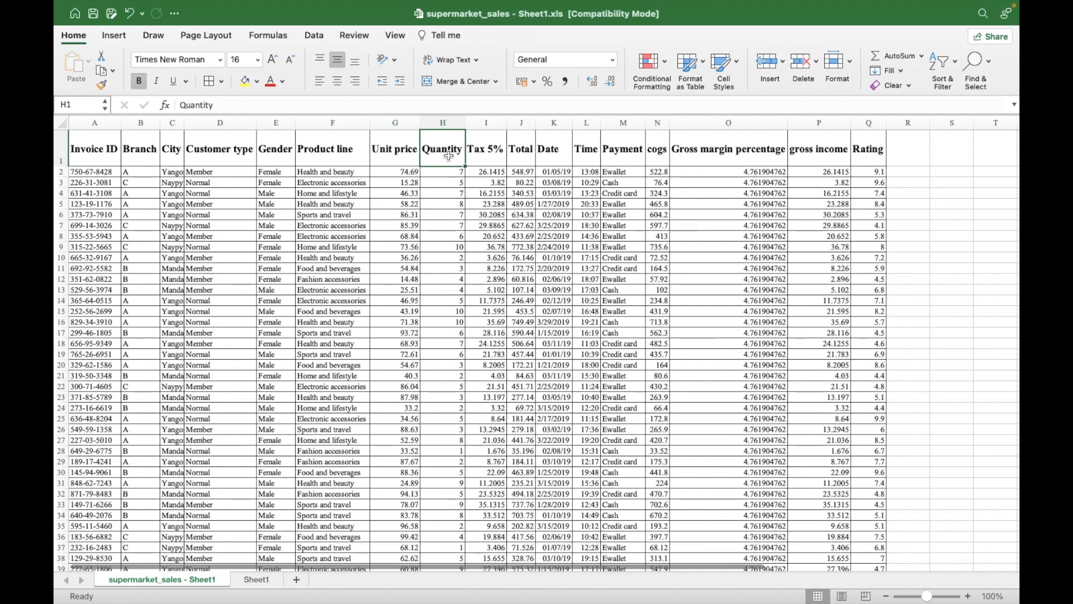
click(486, 158)
click(521, 159)
click(553, 155)
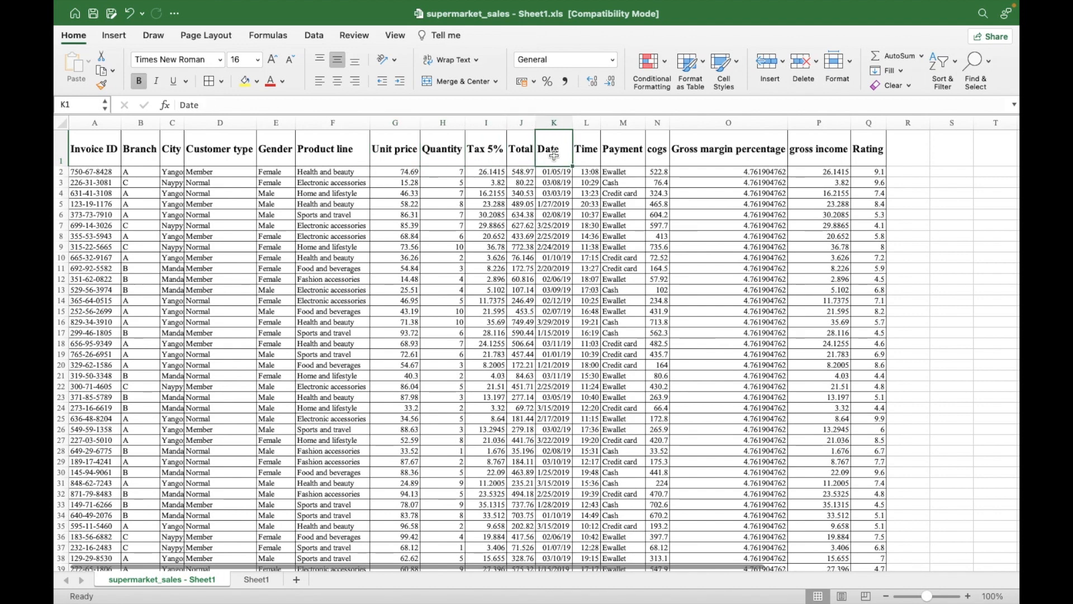
click(586, 157)
click(630, 159)
click(657, 155)
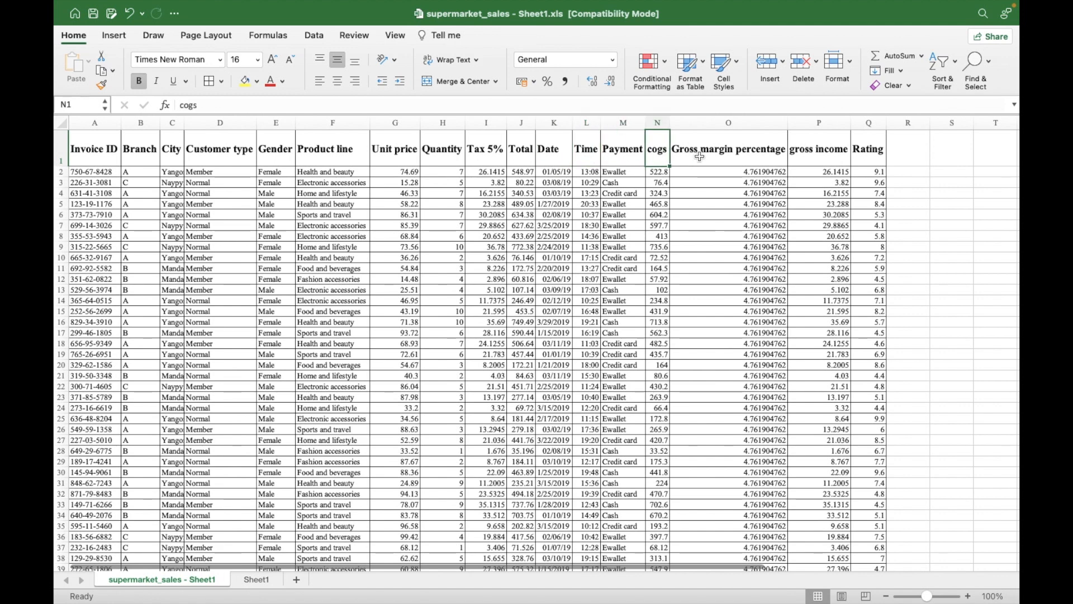
click(699, 157)
click(812, 160)
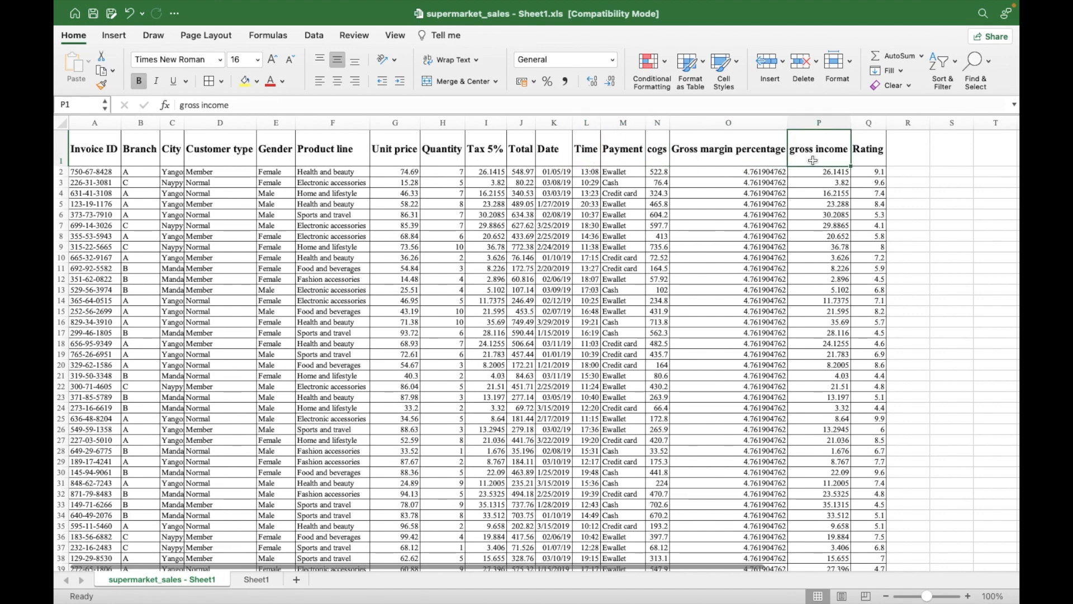
click(875, 157)
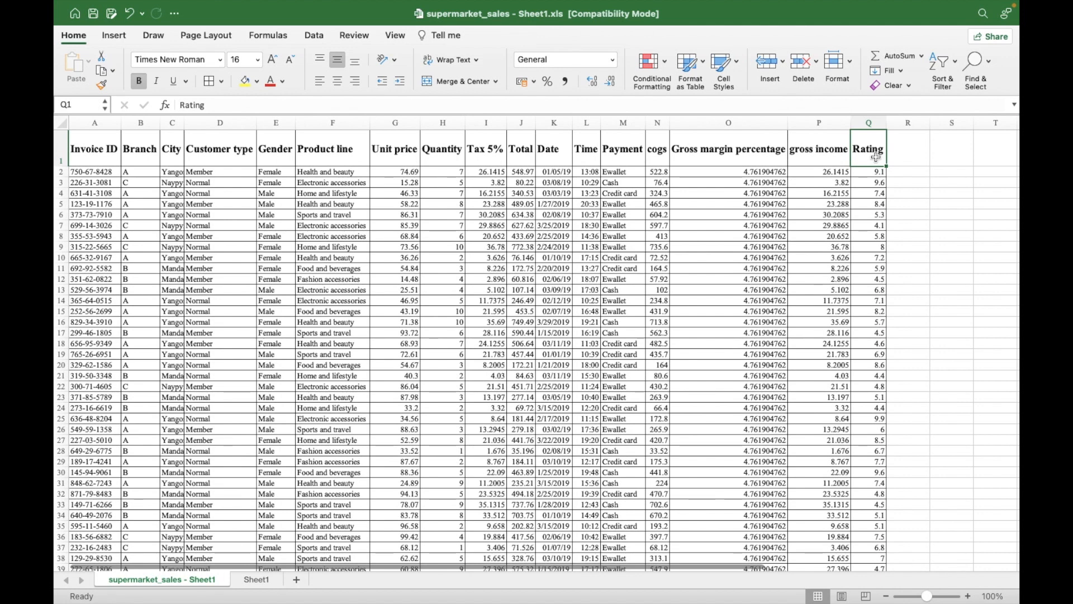
- Create a PivotTable from columns A to Q, placed on the existing worksheet at cell S3
click(116, 40)
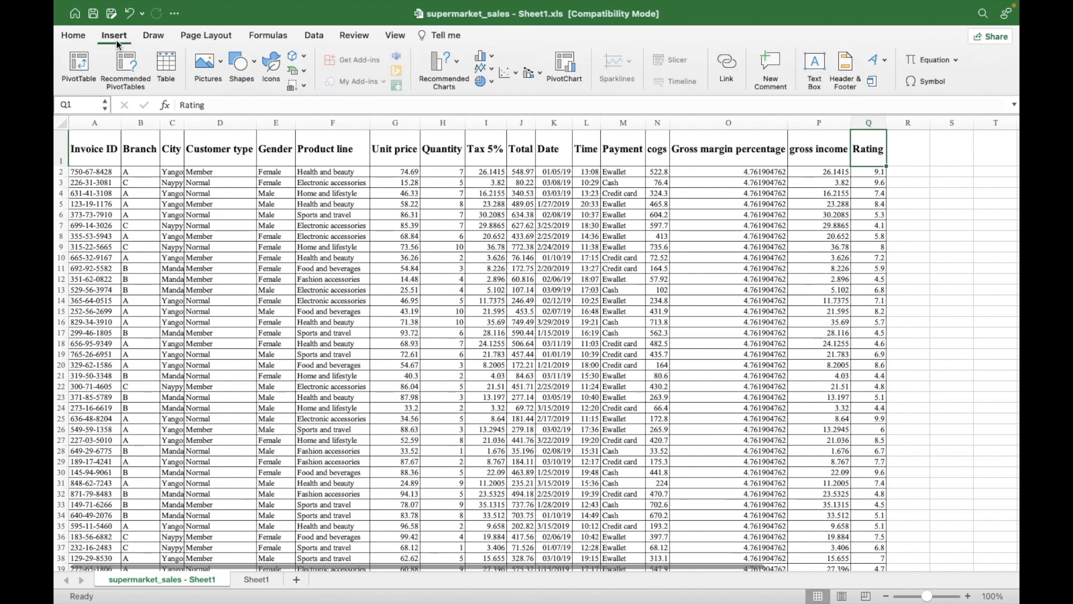
click(78, 69)
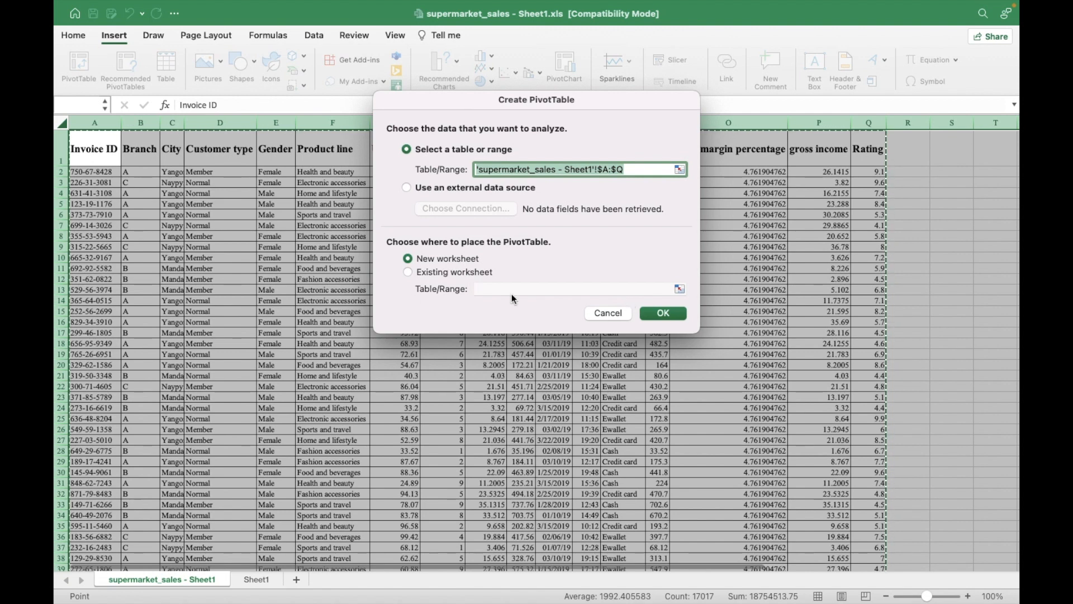
click(407, 272)
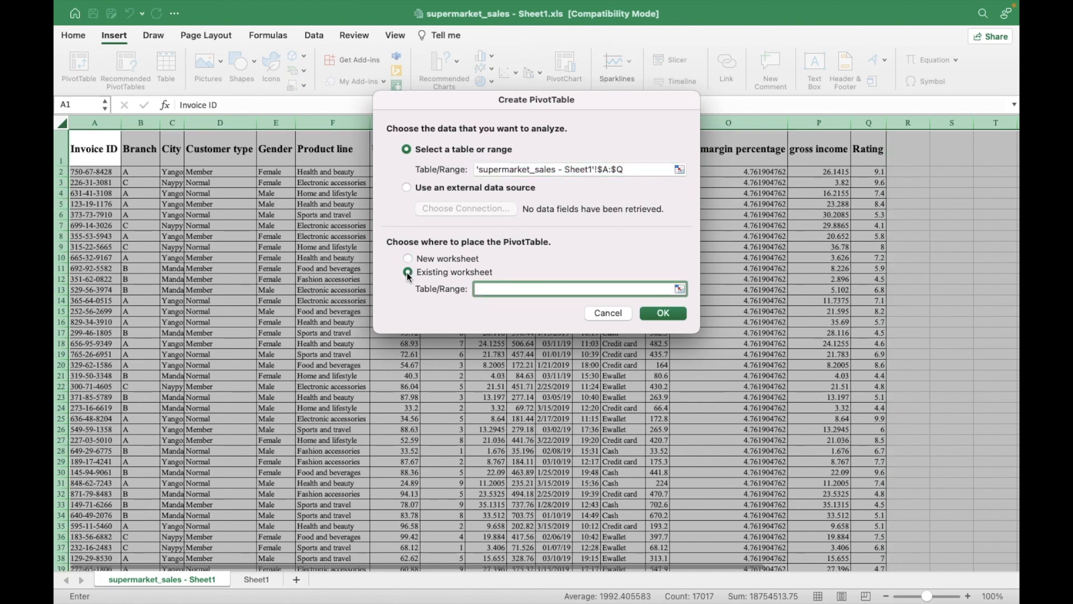
click(951, 180)
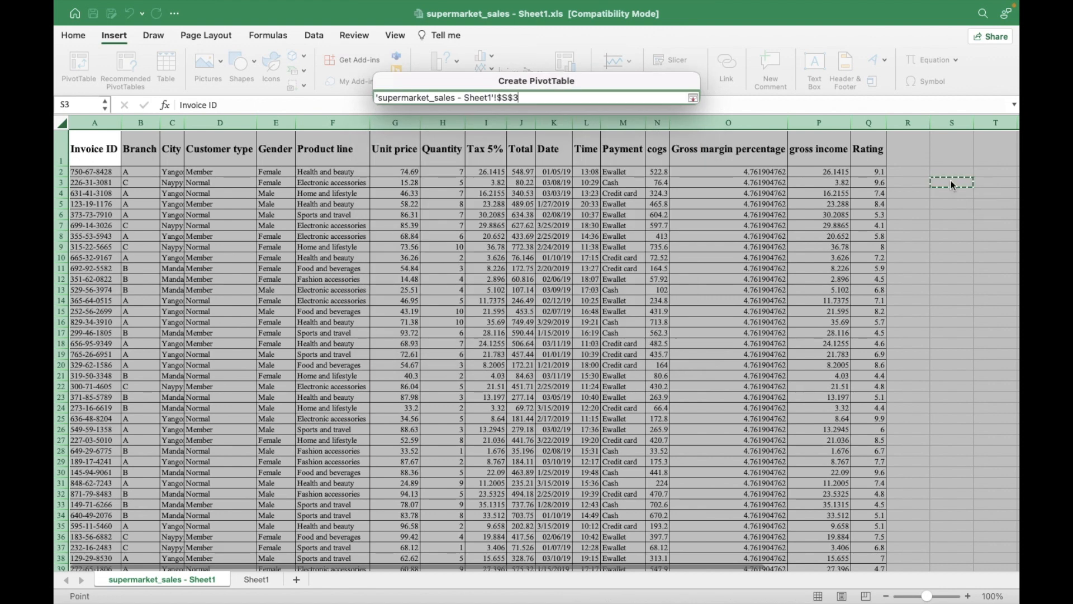
click(692, 98)
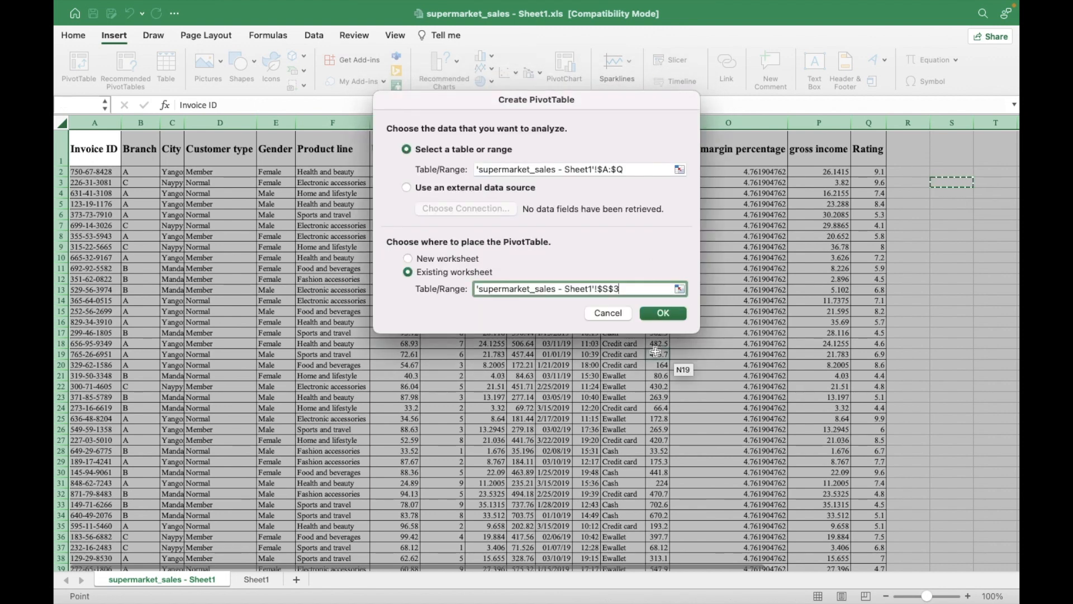
click(663, 311)
scroll(758, 290, right, 1)
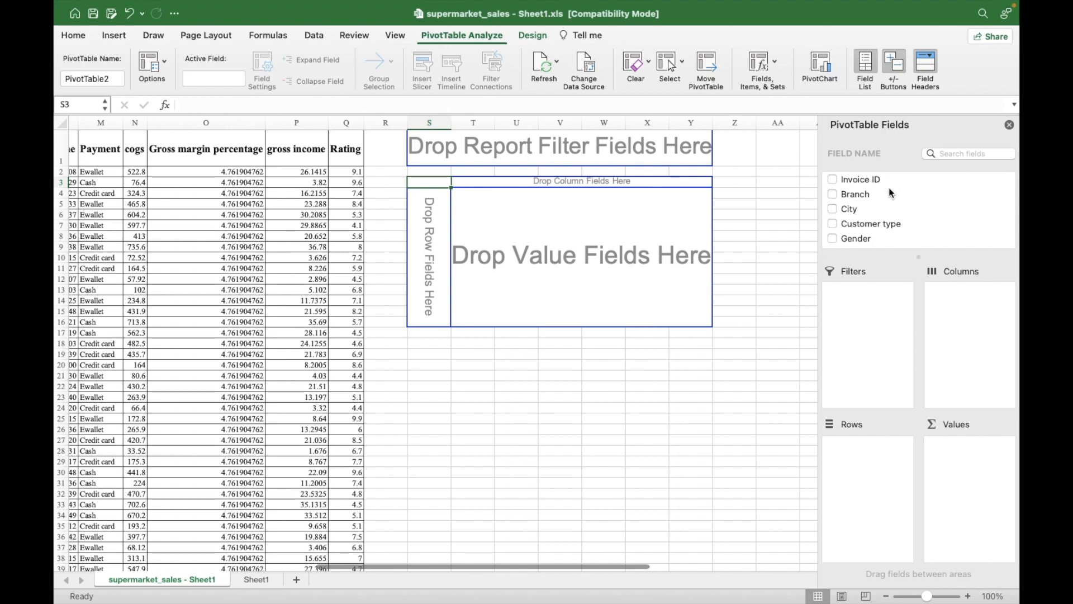
- Add the Gender field to the PivotTable's rows
scroll(883, 208, down, 5)
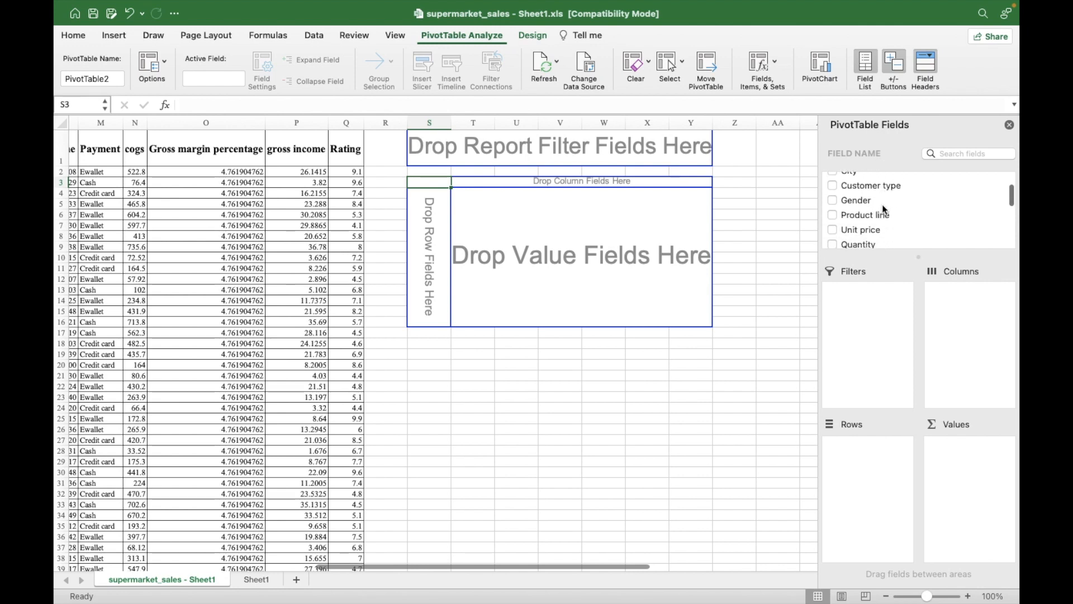
scroll(883, 208, down, 5)
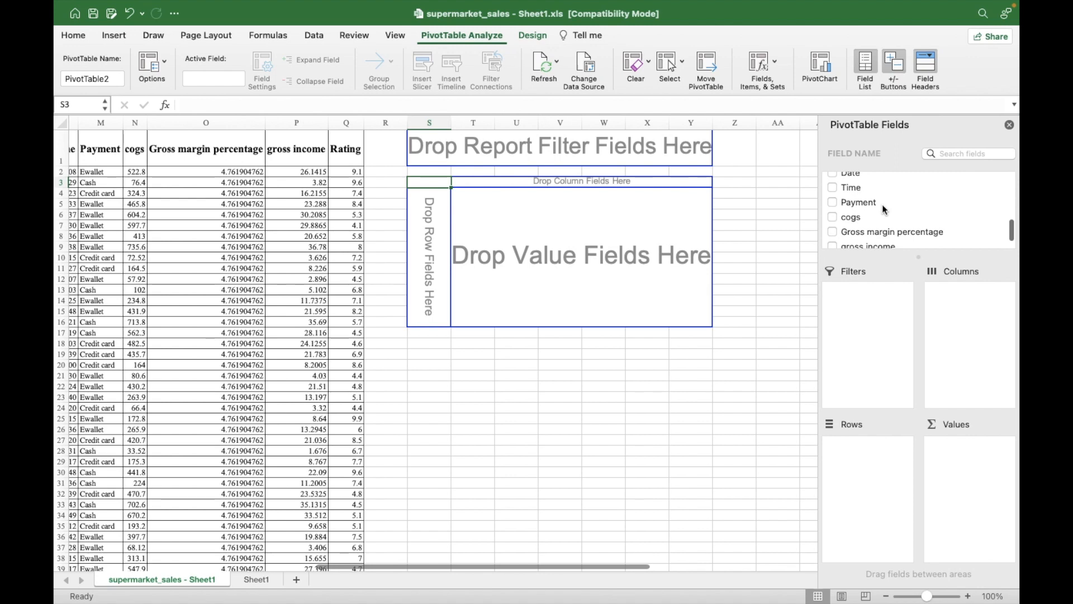
scroll(882, 204, up, 7)
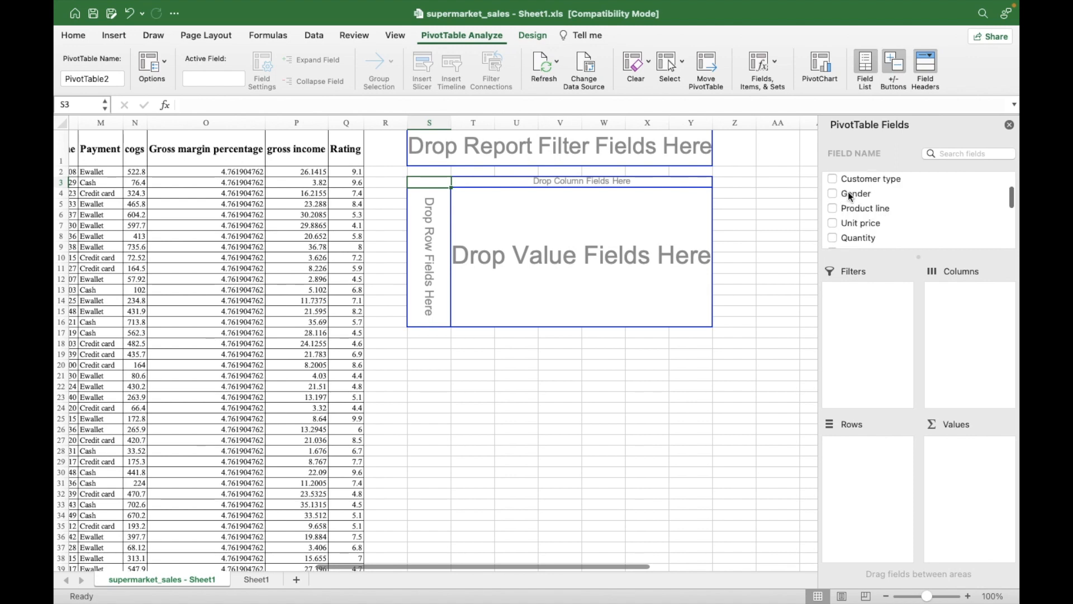
click(848, 193)
drag(848, 194, 881, 474)
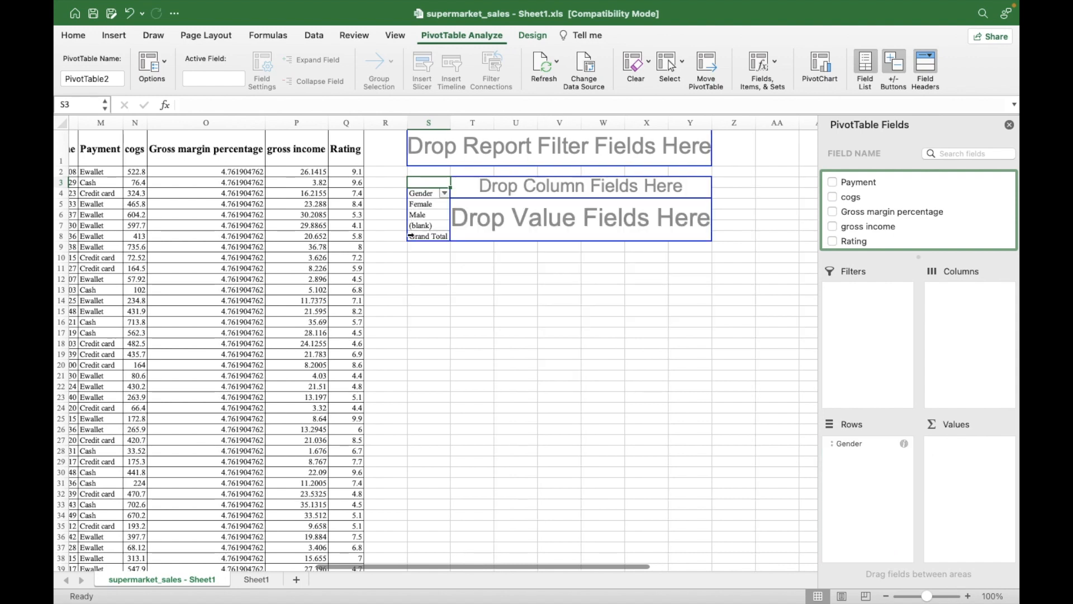
- Add Product line to the PivotTable's columns and Quantity to its values
scroll(867, 212, up, 5)
drag(844, 199, 968, 316)
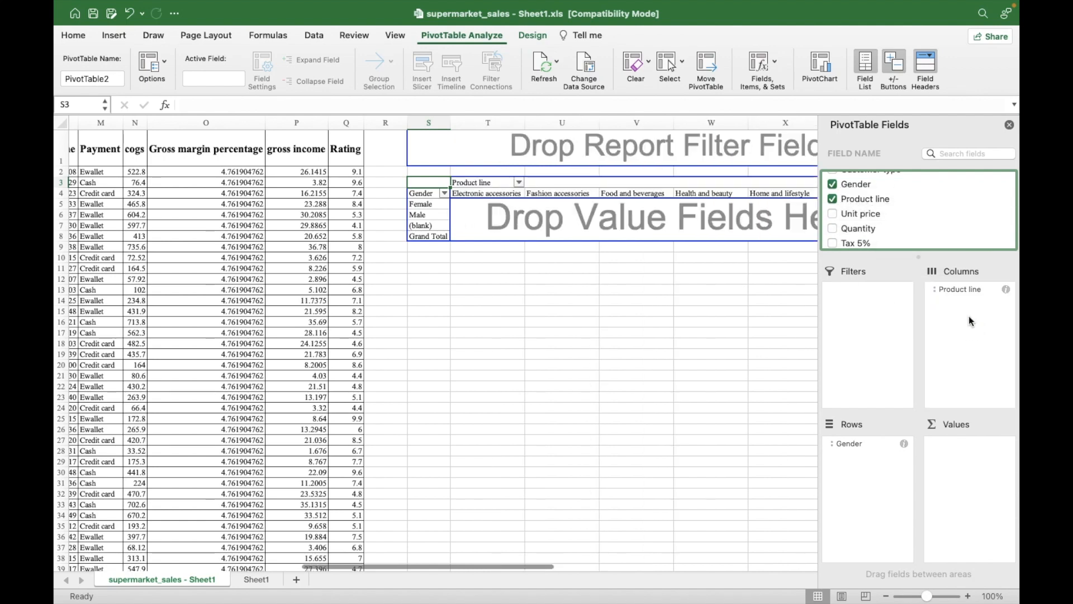
scroll(626, 327, right, 4)
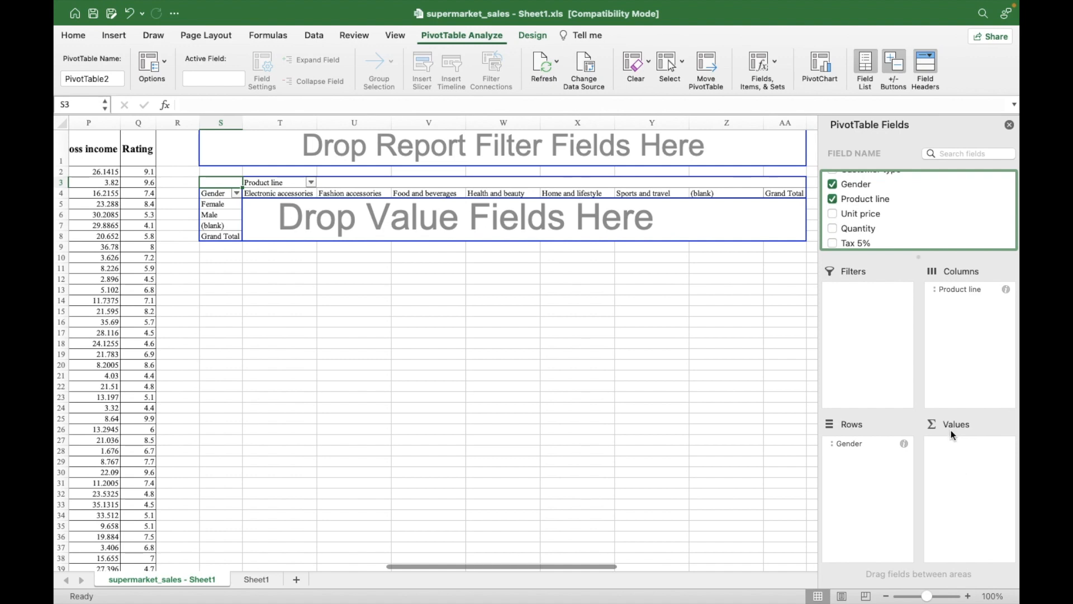
drag(858, 228, 974, 468)
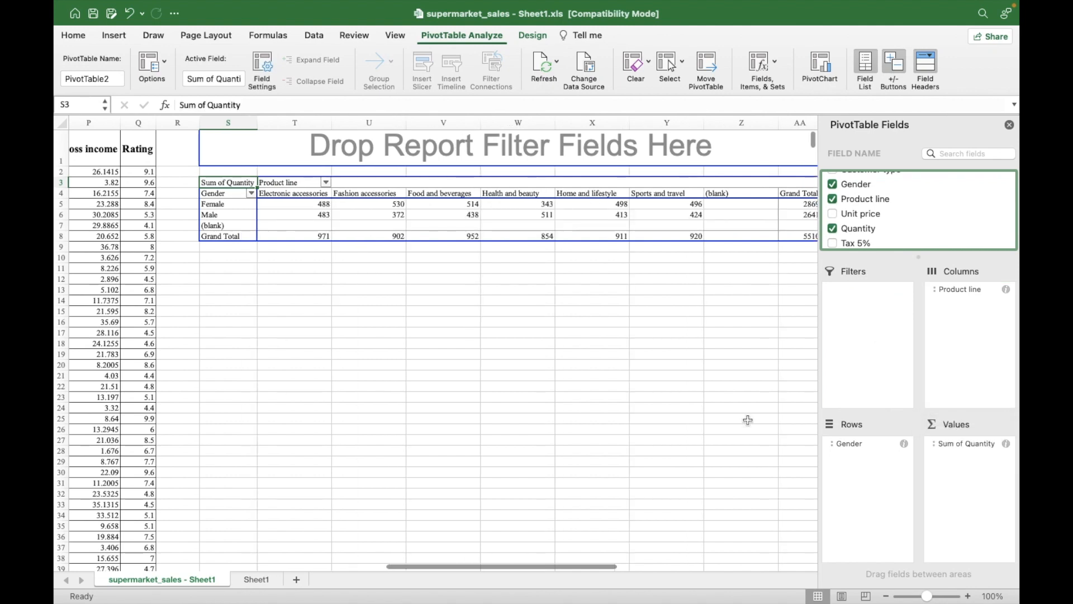
scroll(747, 421, right, 2)
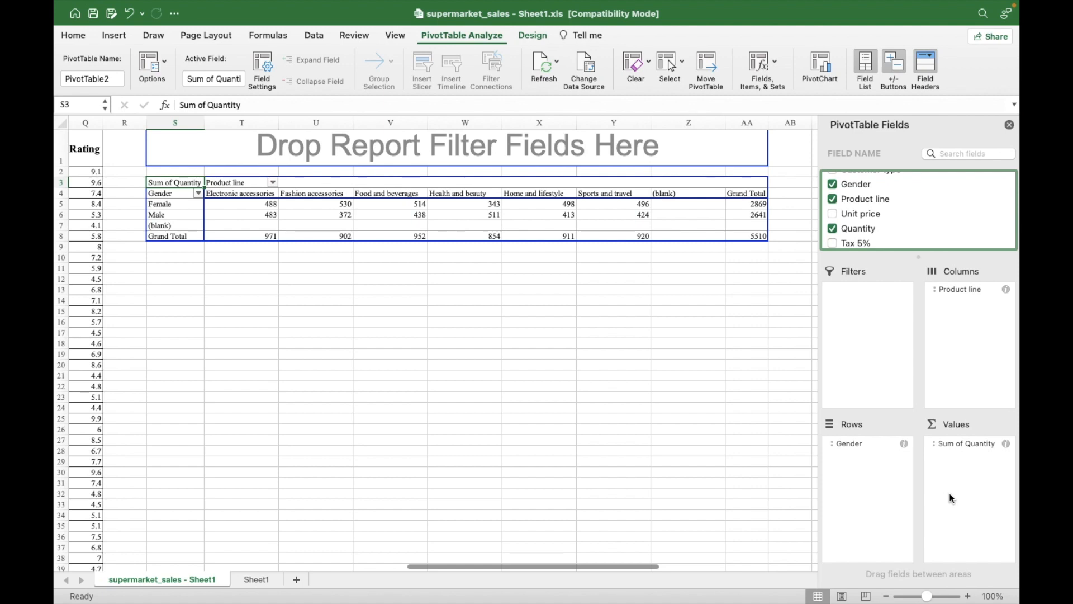
- Summarize the PivotTable's Quantity value field by Average
click(948, 444)
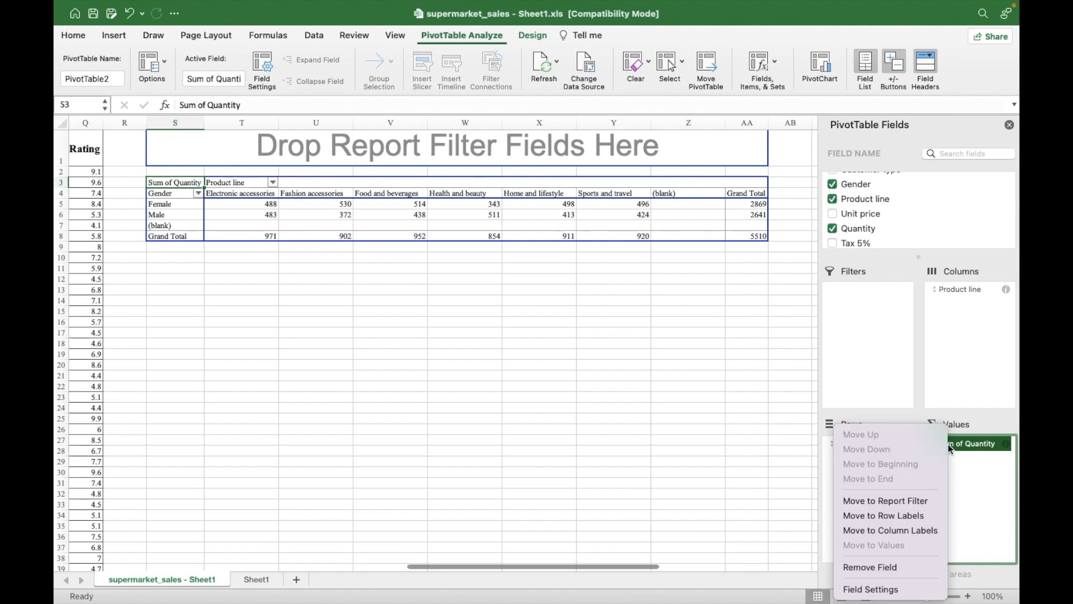
click(909, 590)
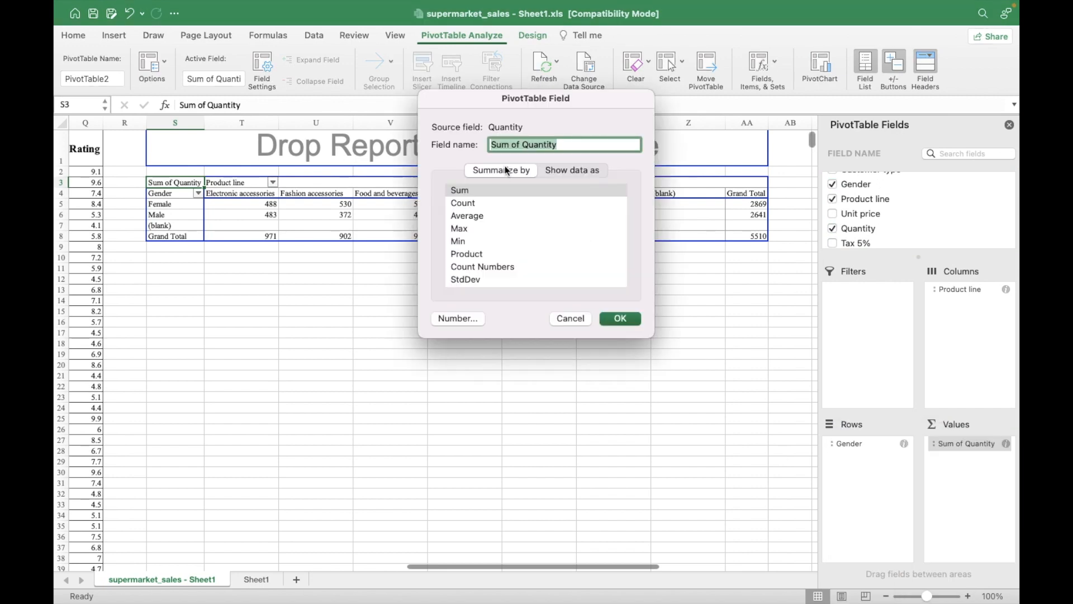
click(470, 216)
click(620, 318)
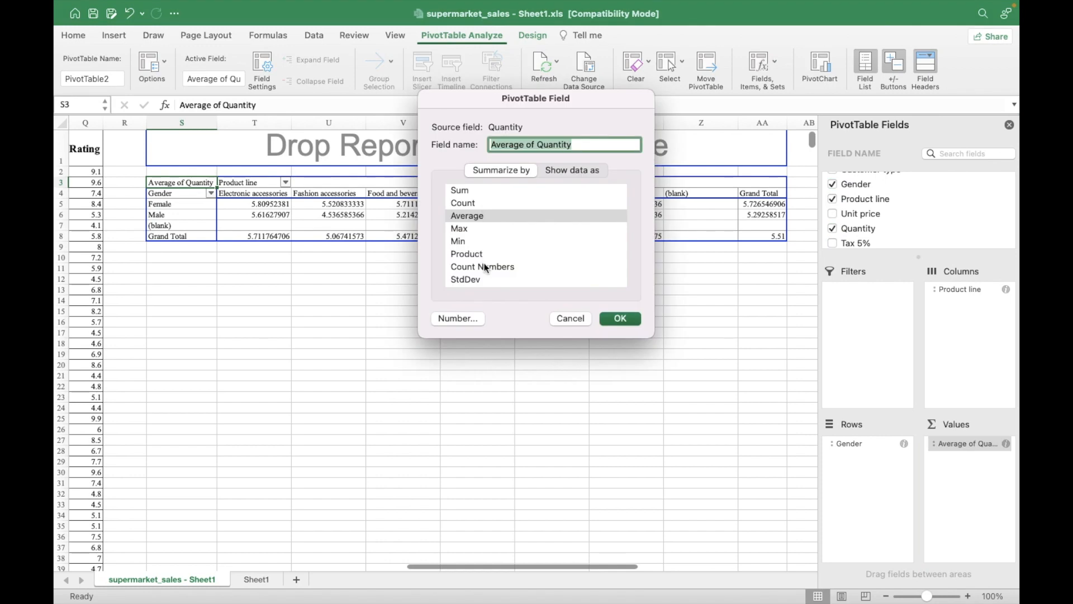
- Try showing the Quantity value field as % Of, with Tax 5% as the base field
click(576, 177)
click(541, 192)
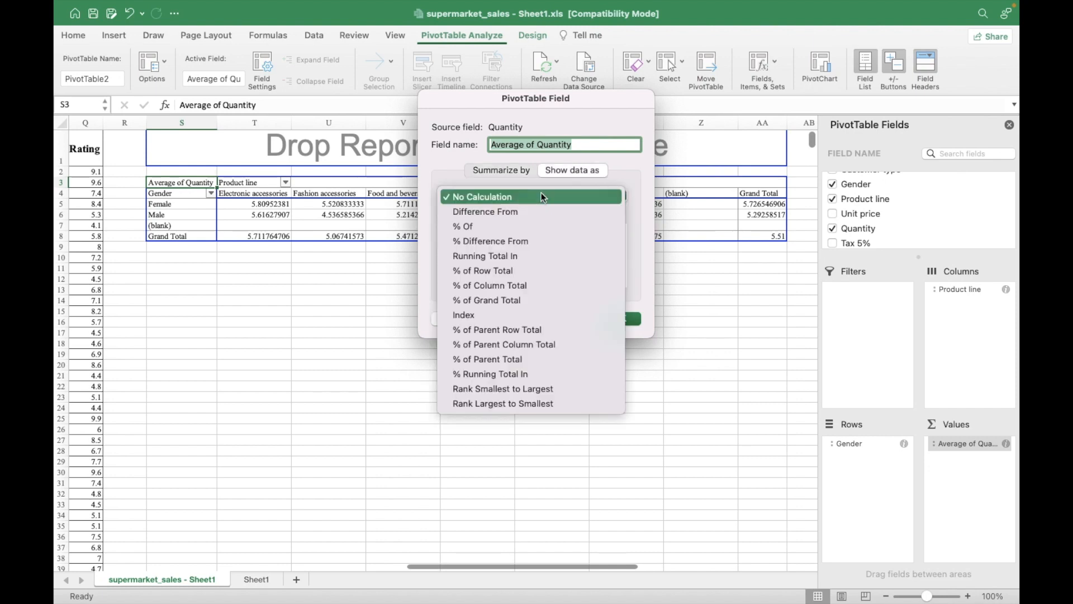
click(520, 226)
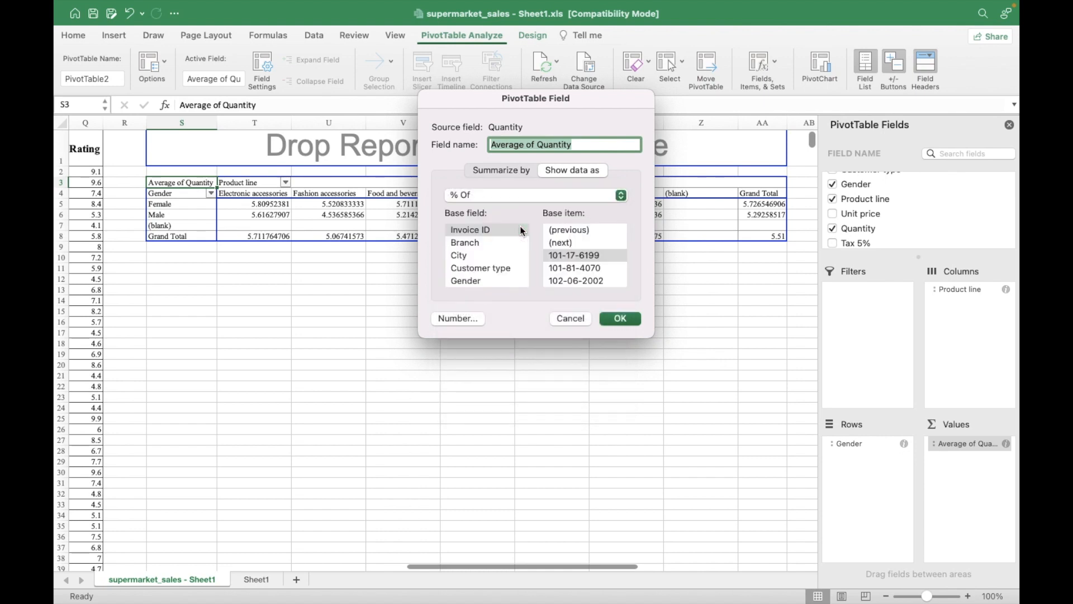
scroll(570, 246, down, 4)
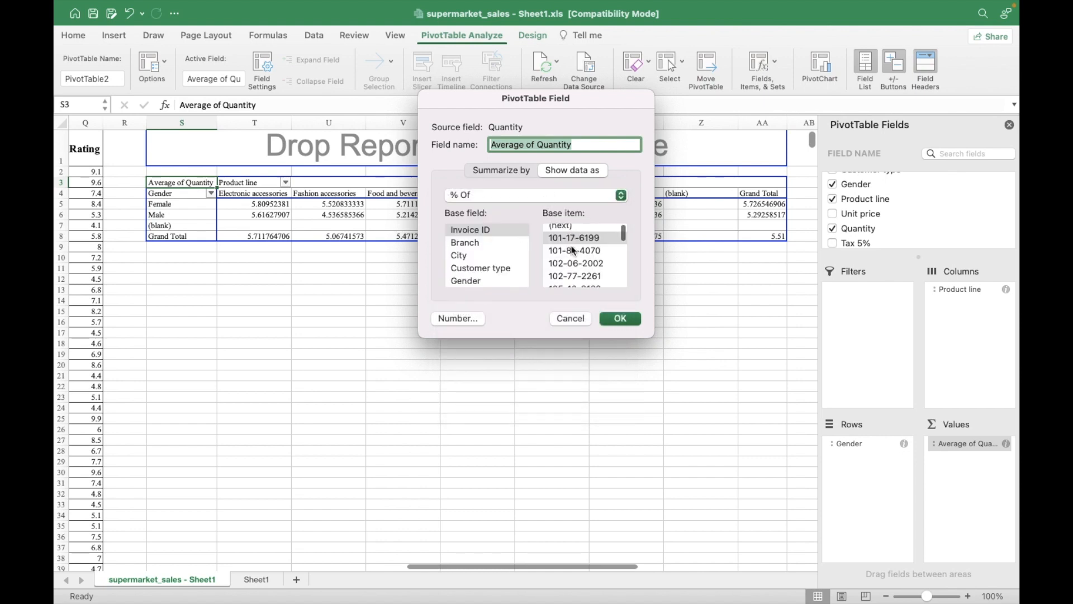
click(463, 243)
click(461, 269)
scroll(461, 272, down, 3)
click(462, 269)
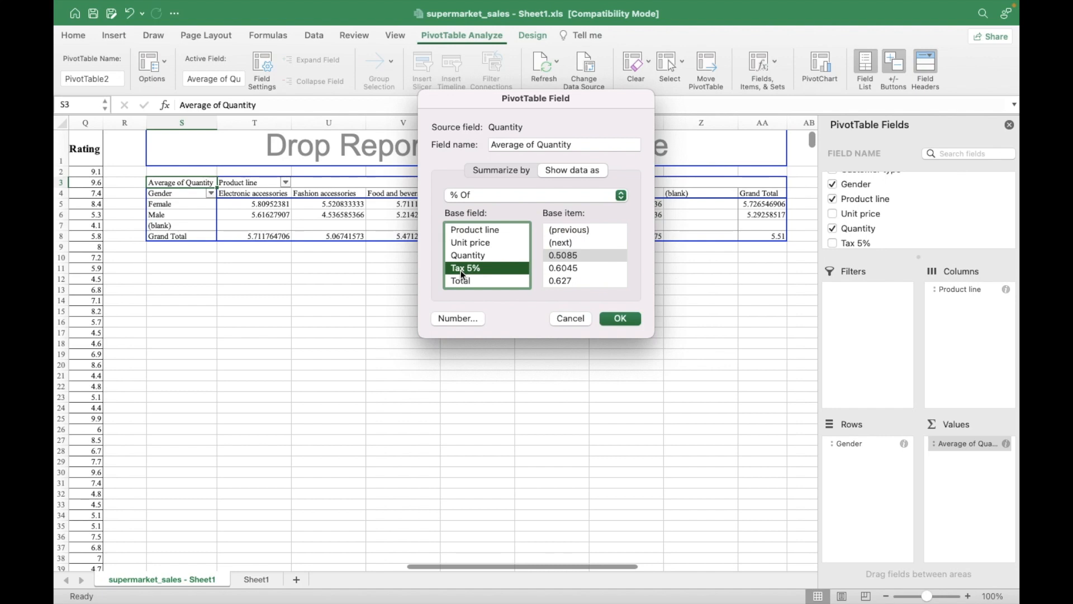
- Try the Time, Currency and Number format categories for the Quantity value field
click(459, 318)
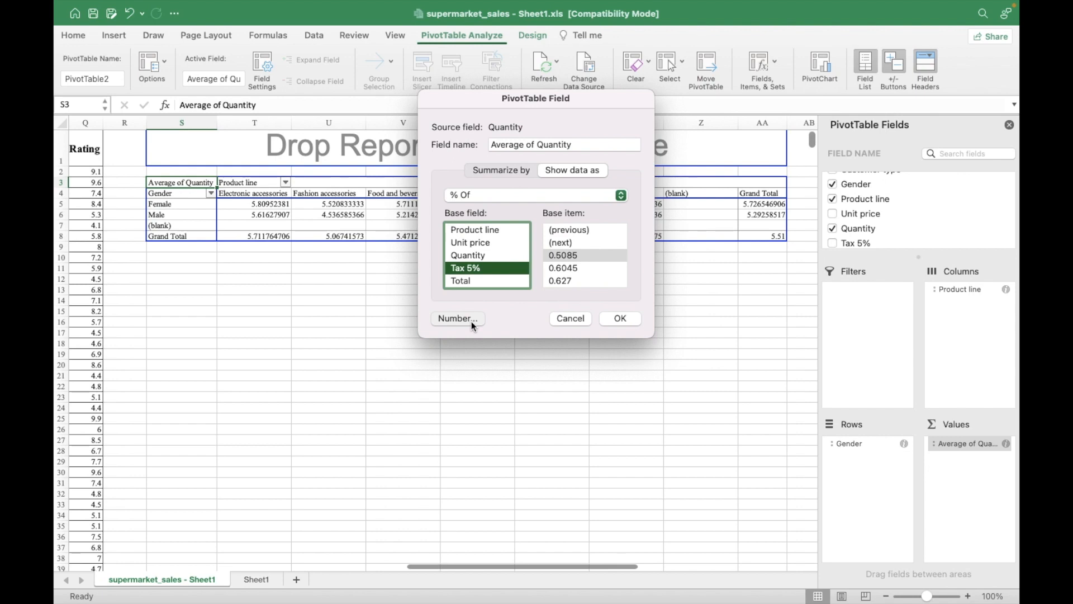
click(383, 183)
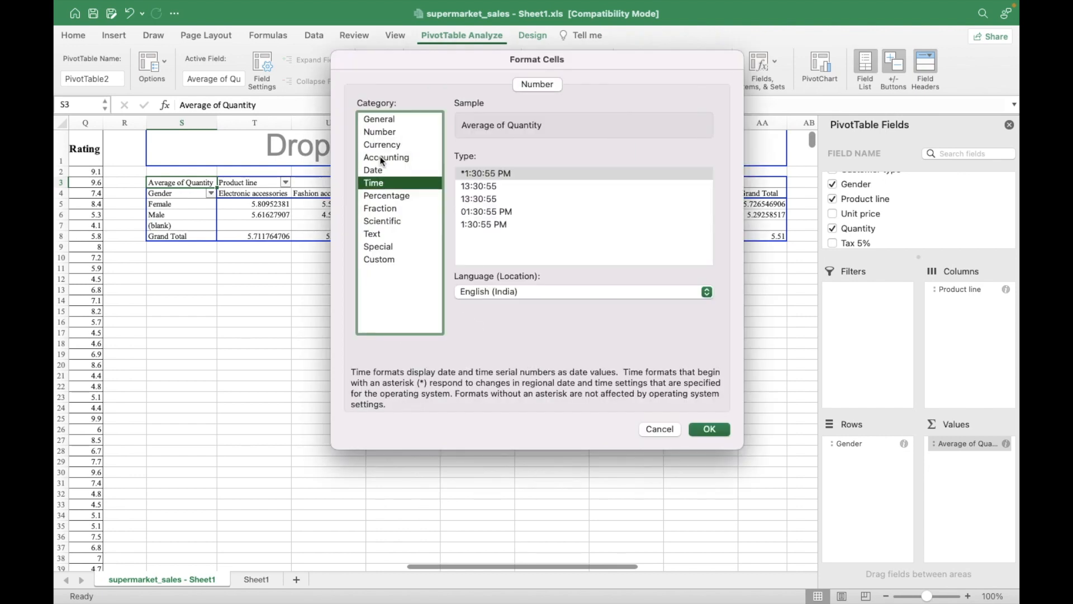
click(382, 144)
click(378, 130)
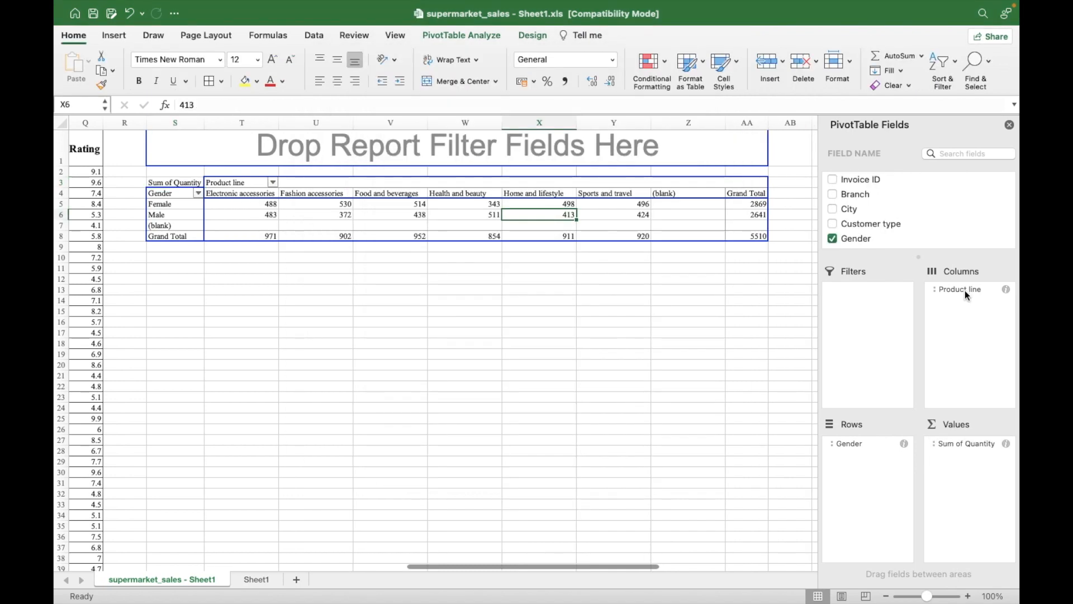
- Rearrange the PivotTable with Product line in rows and Gender in columns, and add City as a report filter
drag(964, 290, 879, 472)
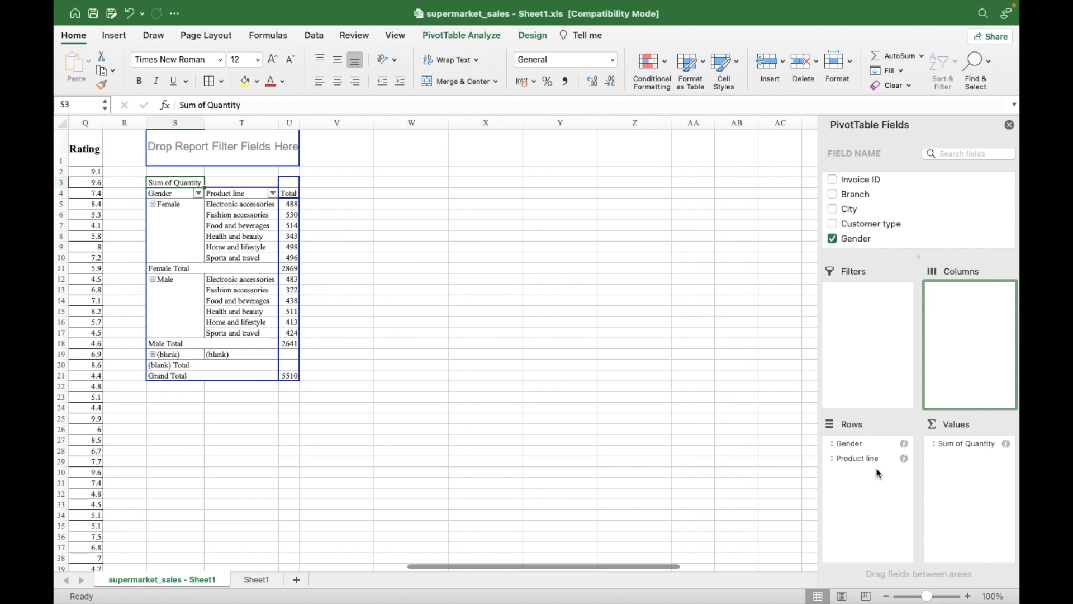
drag(848, 443, 965, 321)
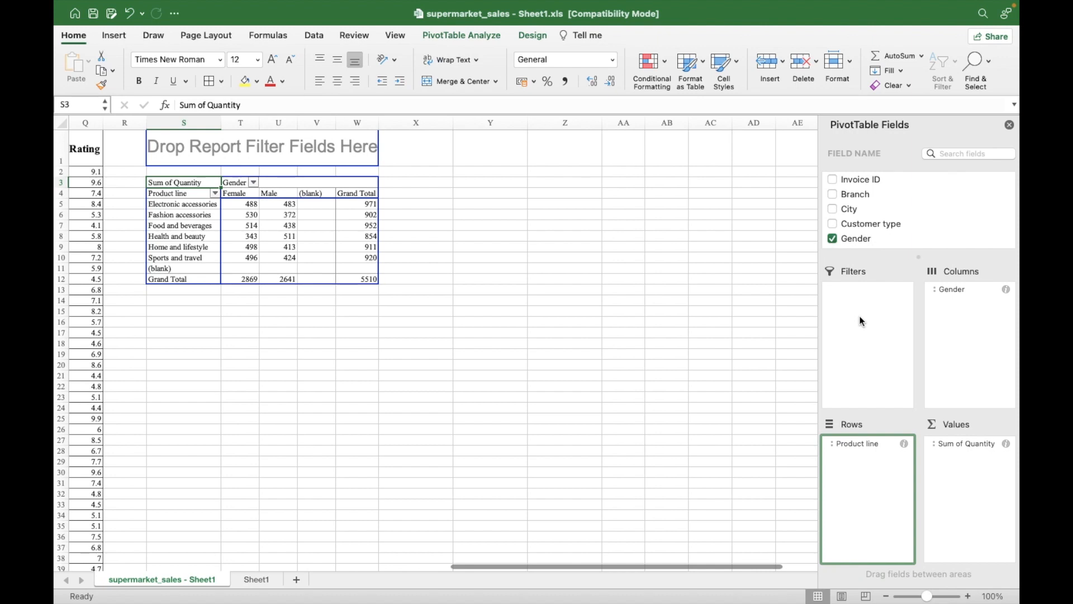
drag(851, 213, 867, 317)
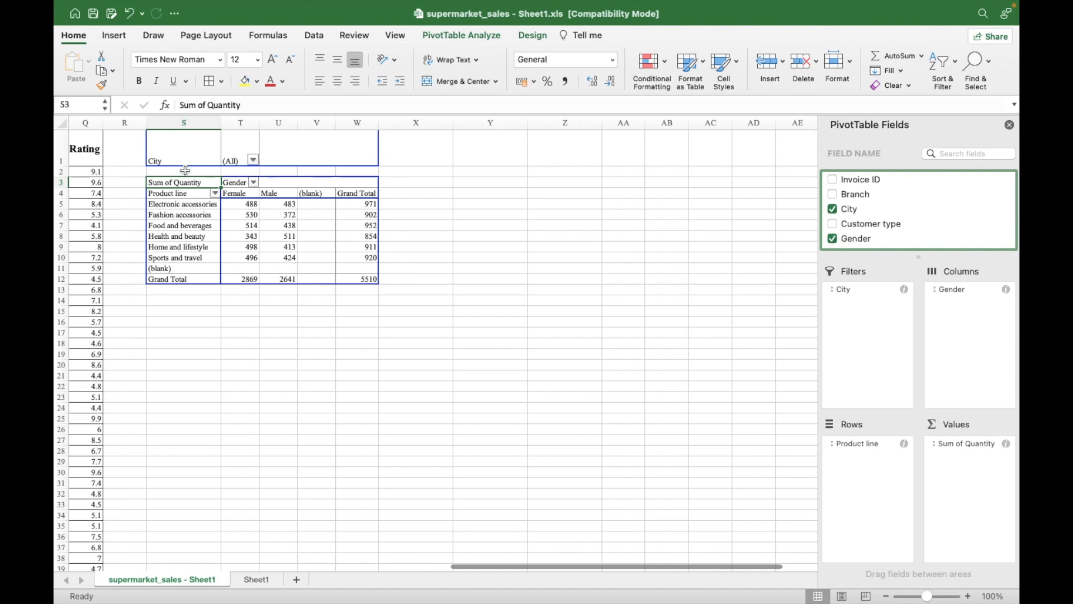
- Filter the PivotTable's City report filter to show only Yangon
click(253, 160)
click(293, 223)
click(295, 262)
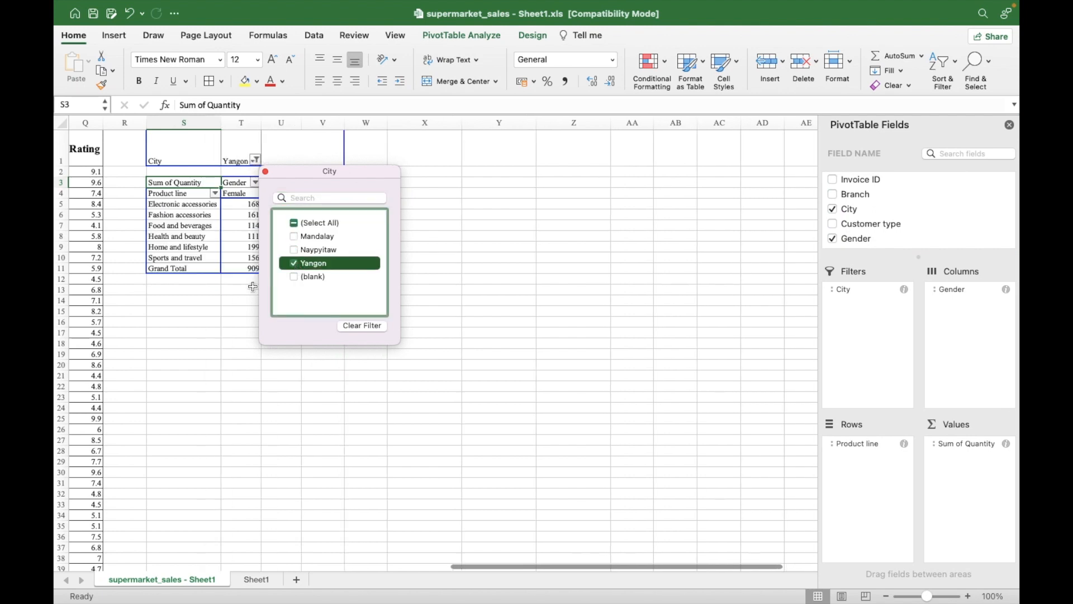
click(213, 330)
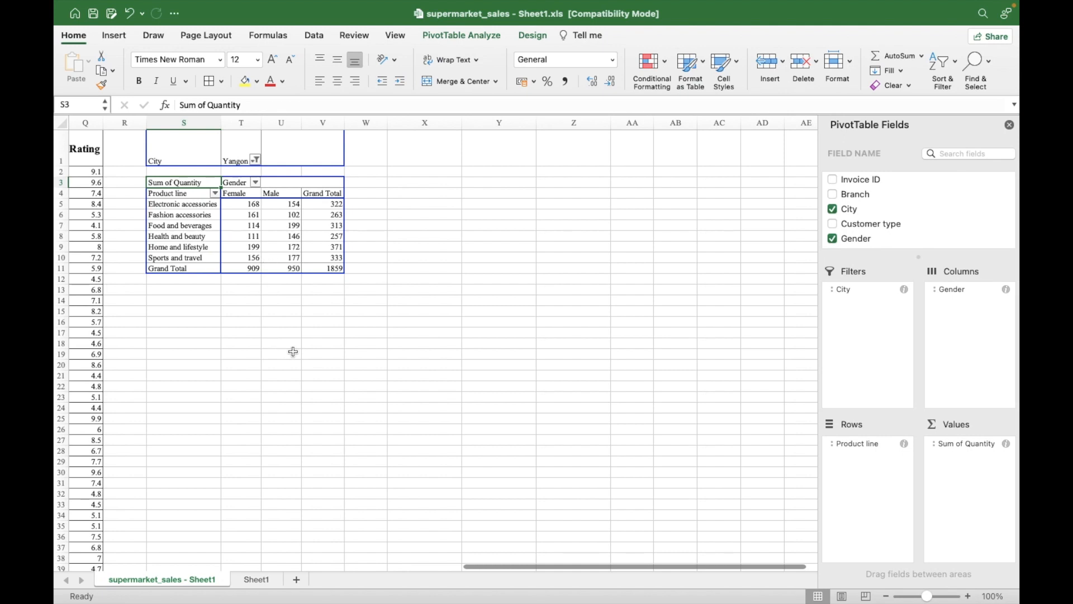
- Drill down into the Male quantity for Electronic accessories to list its underlying records on a new sheet
click(290, 205)
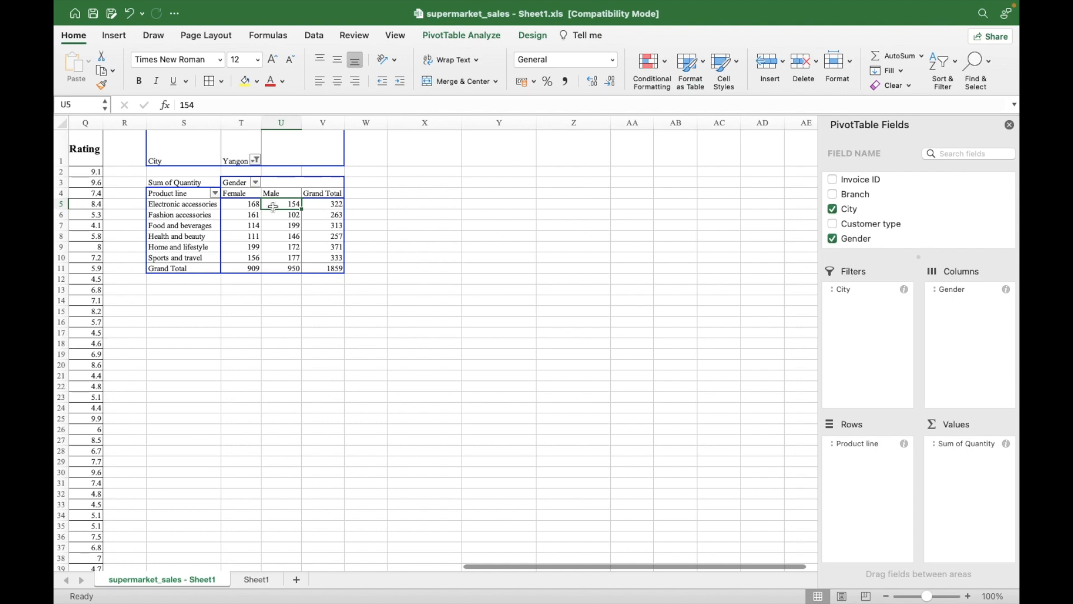
double_click(272, 207)
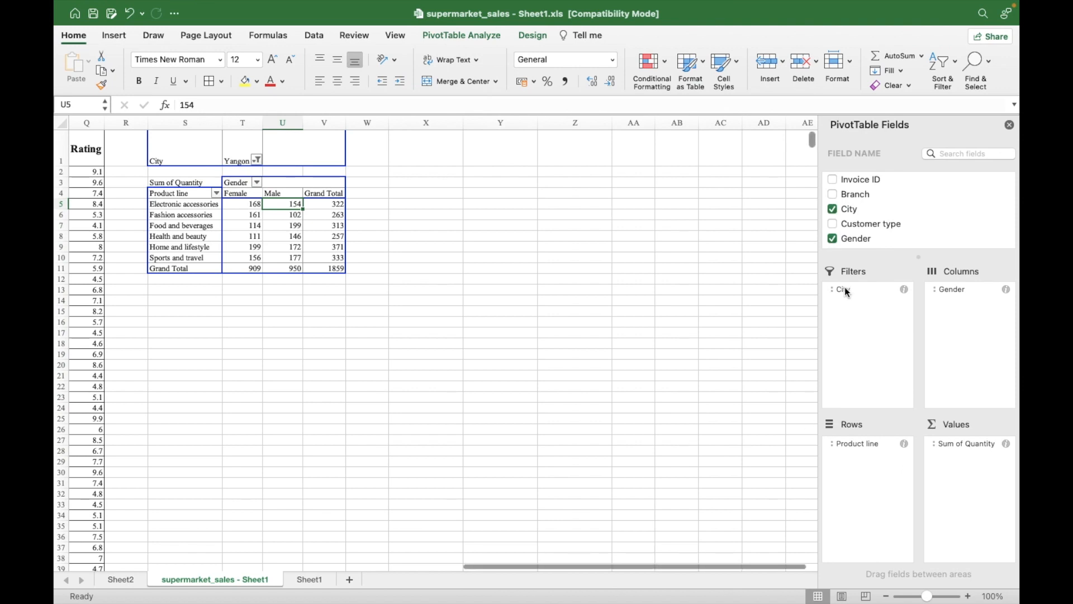
- Remove the City report filter from the PivotTable
drag(848, 289, 882, 212)
click(279, 223)
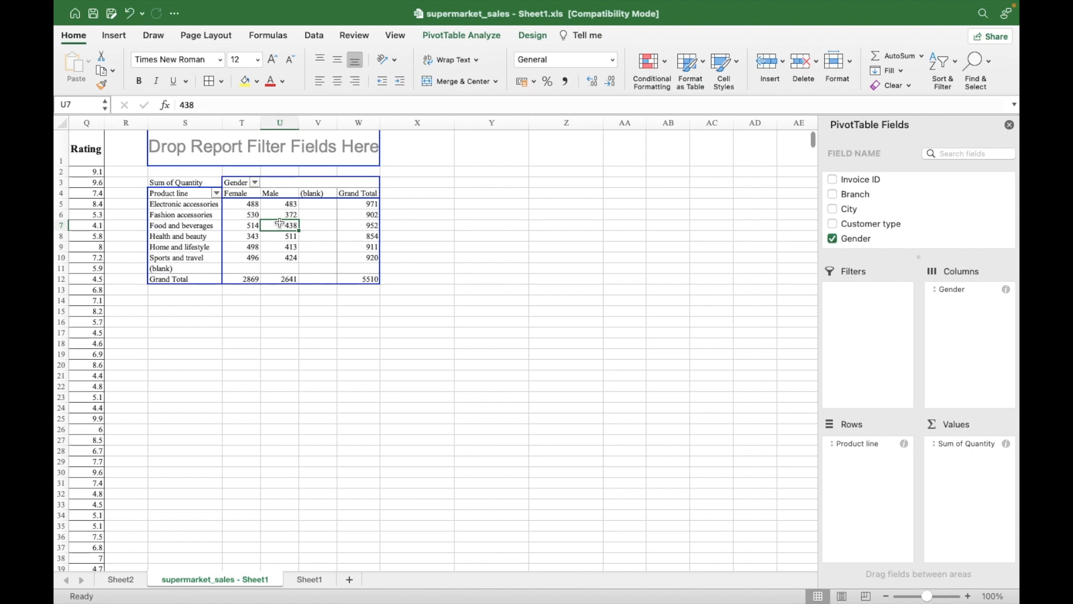
click(334, 375)
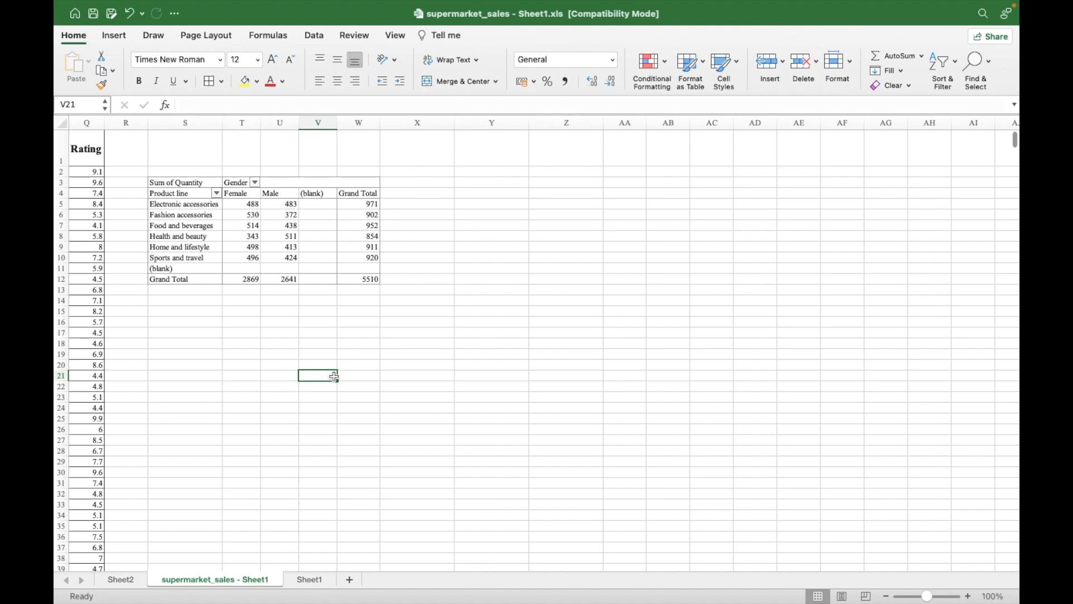
- Set the PivotTable's report layout to Show in Tabular Form
click(245, 236)
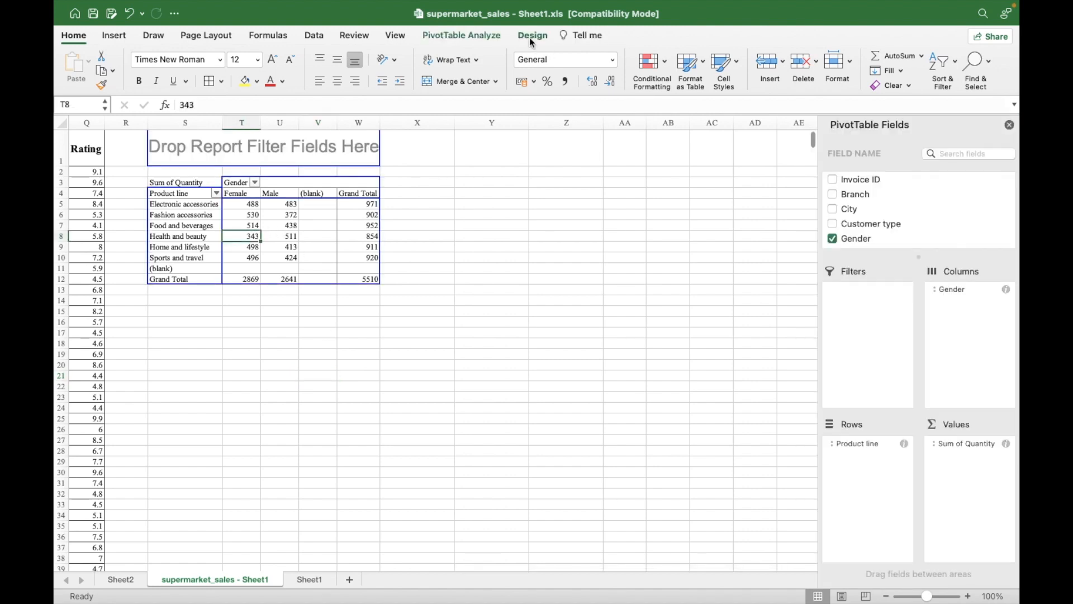
click(531, 37)
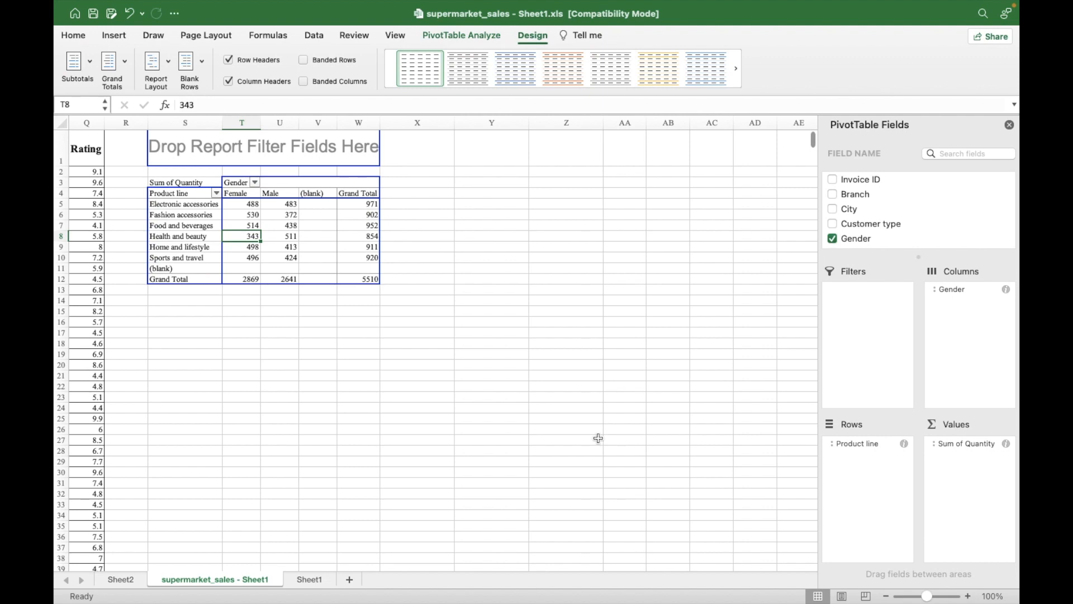
click(162, 72)
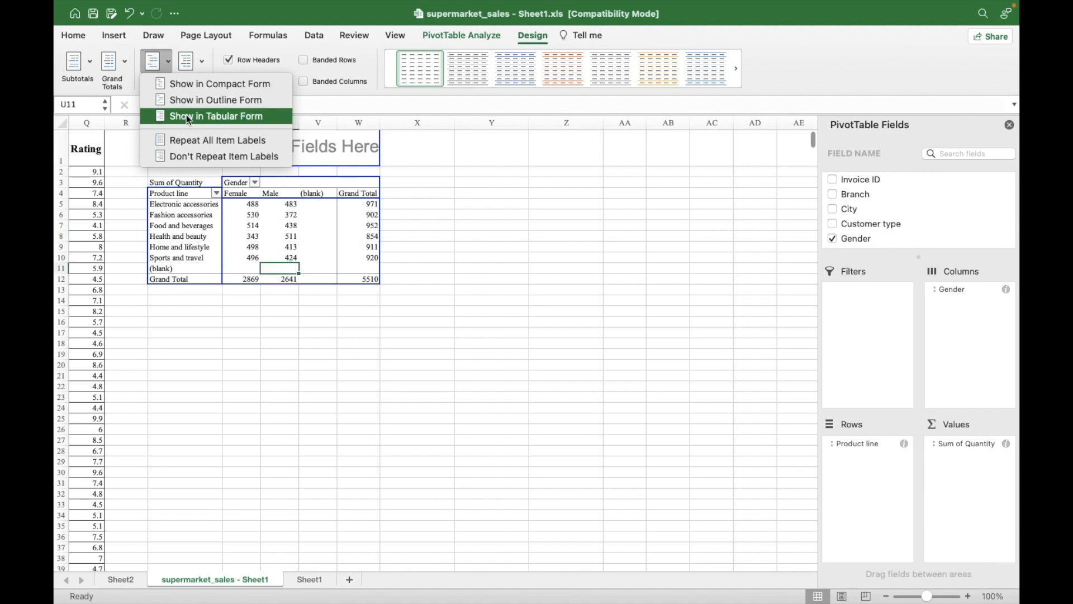
click(186, 115)
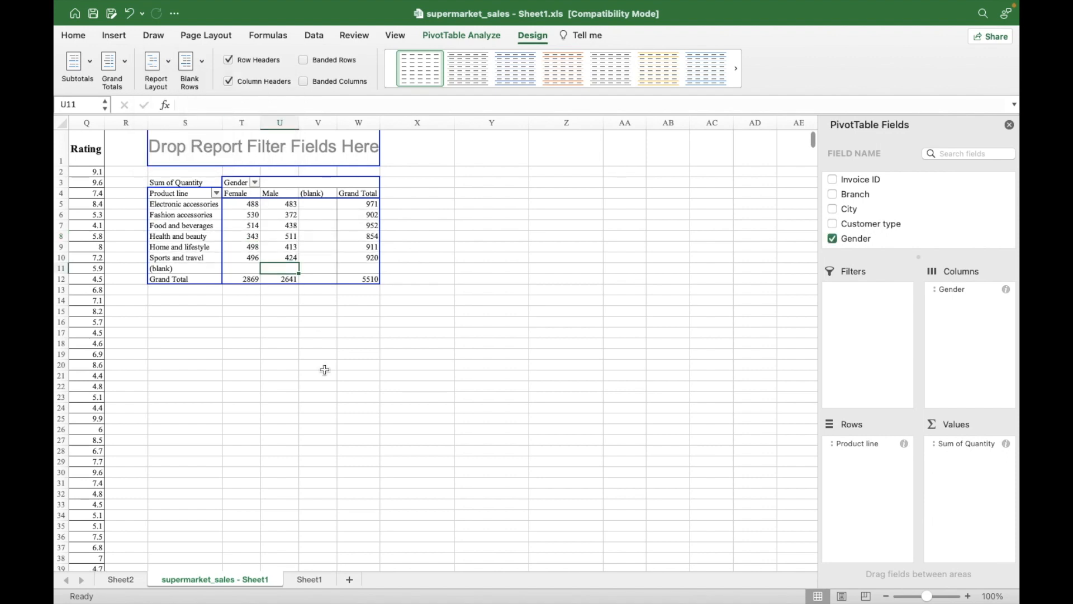
click(325, 370)
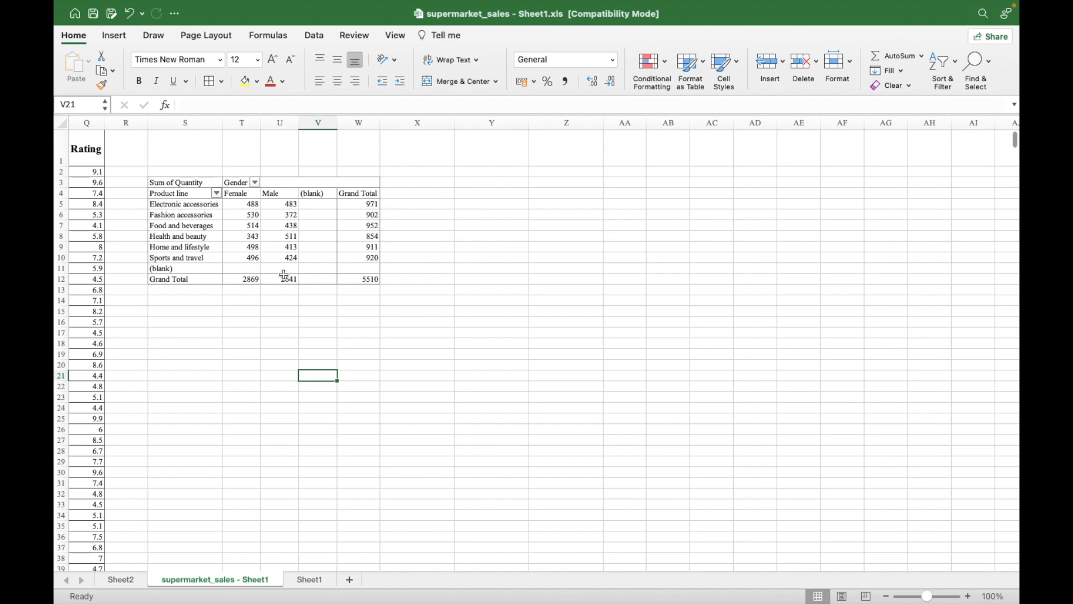
- Apply the light yellow PivotTable style and use banded columns instead of banded rows
click(279, 246)
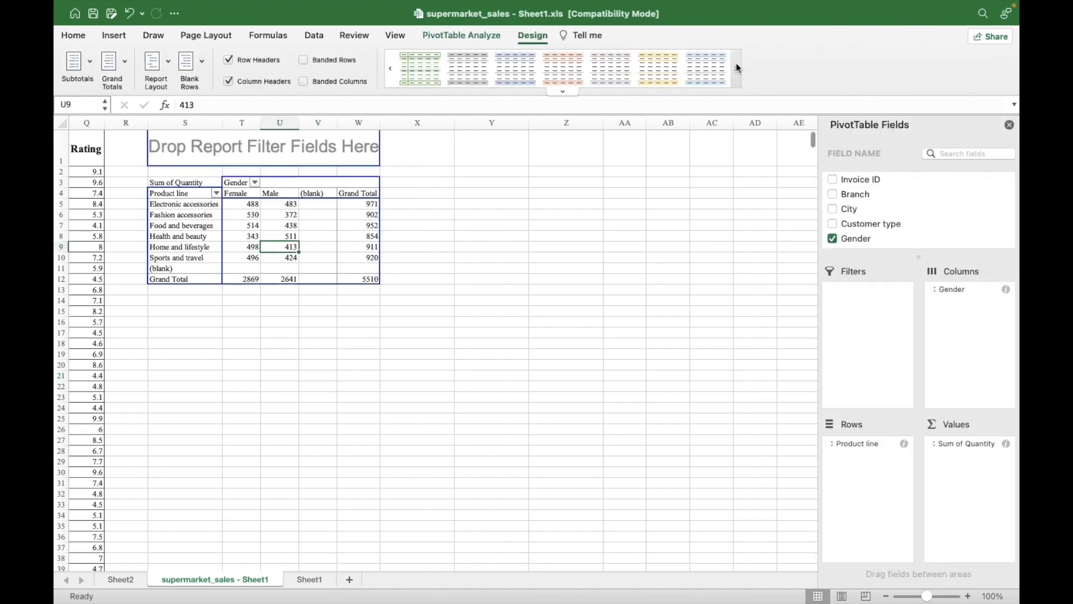
click(666, 69)
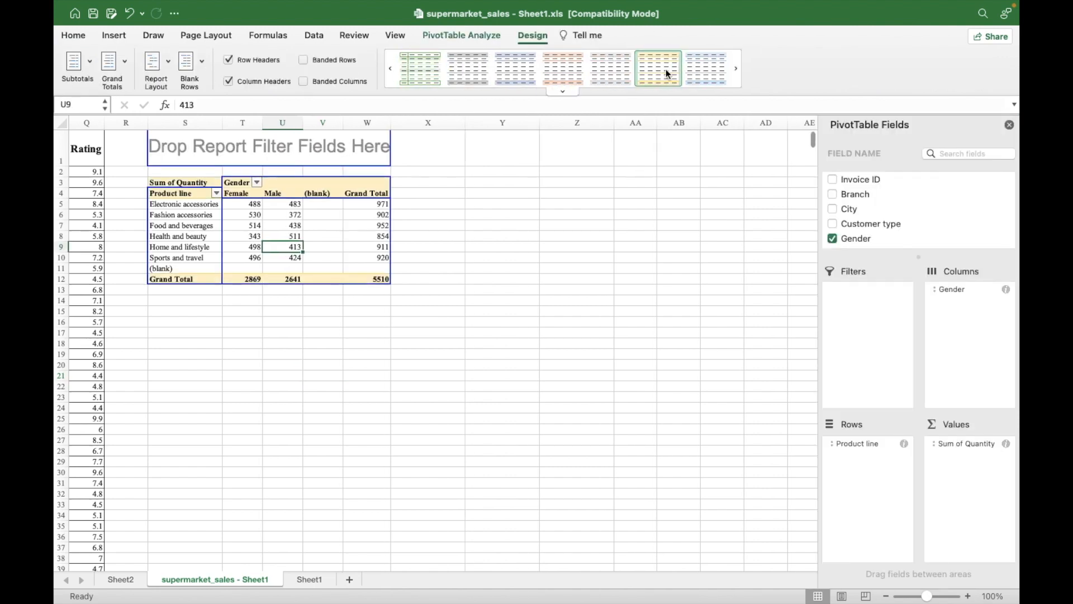
click(305, 62)
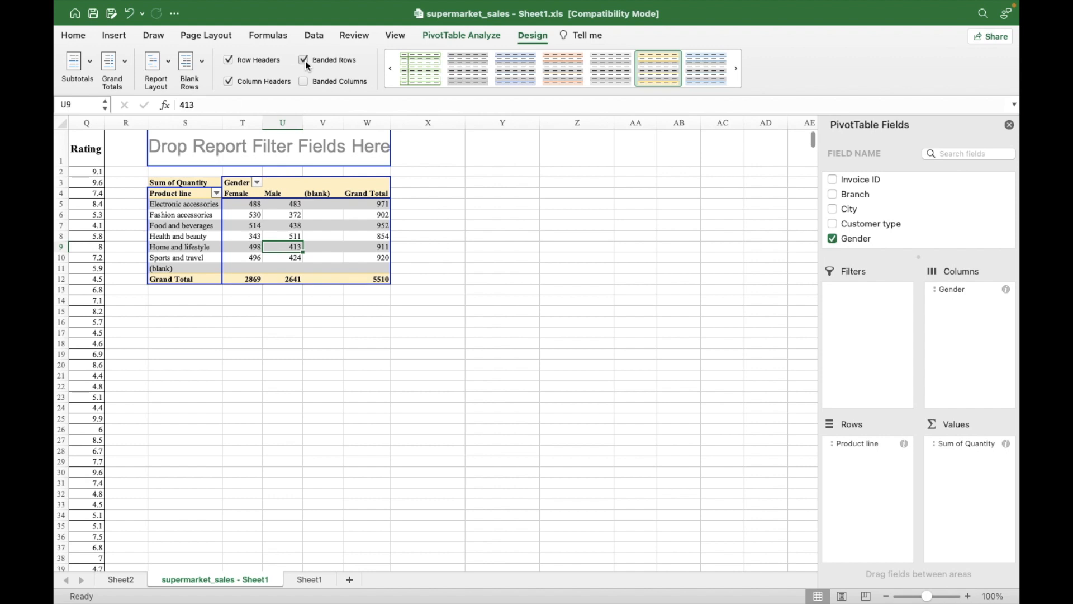
click(305, 62)
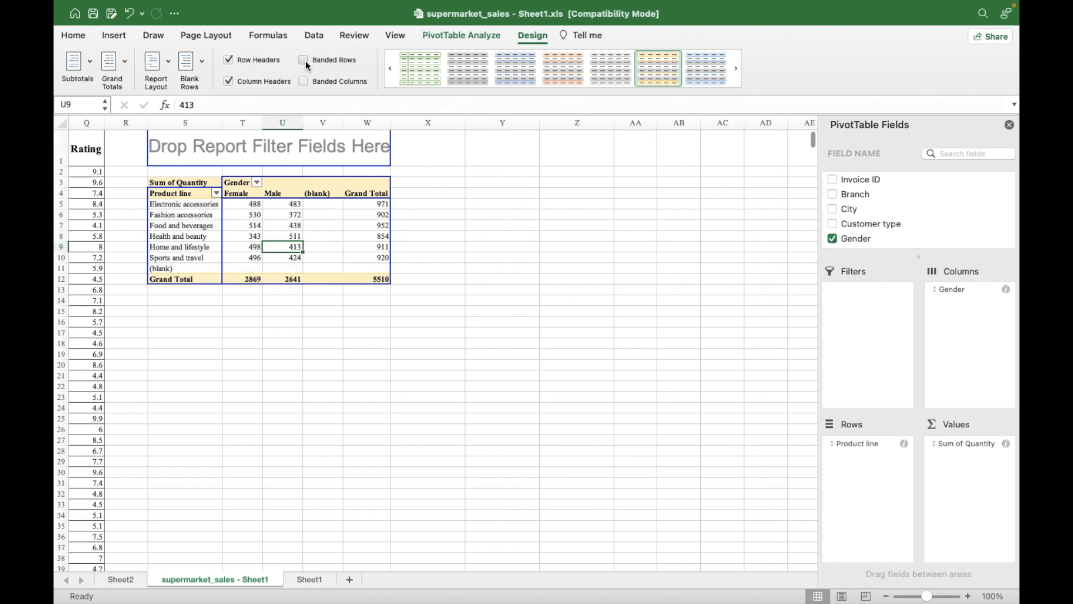
click(303, 82)
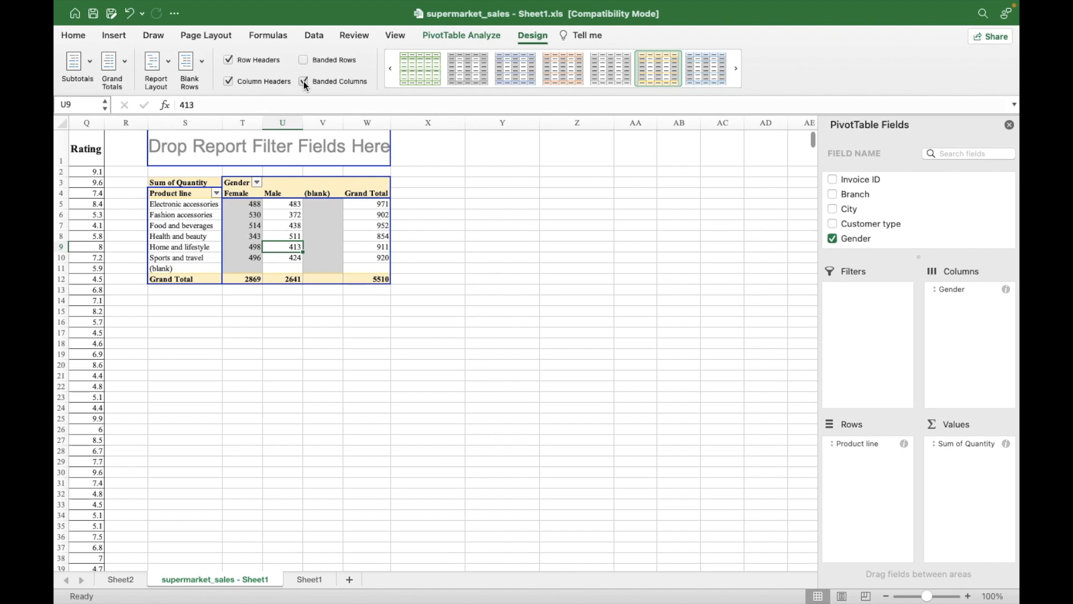
- Try the PivotTable's grand totals off, for rows only and for columns only, and restore them for rows and columns
click(119, 66)
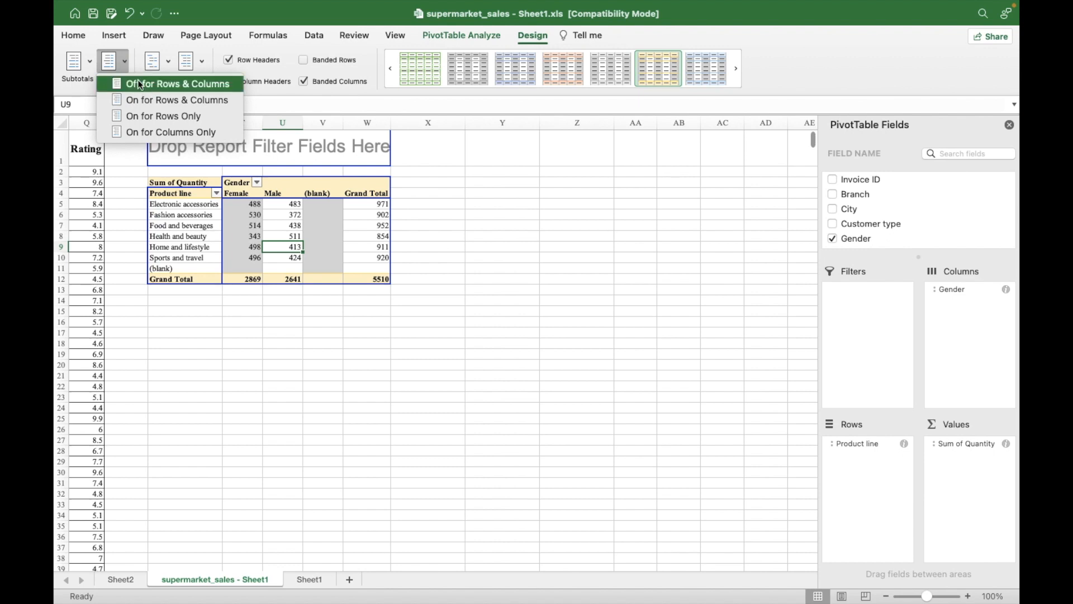
click(140, 83)
click(125, 61)
click(133, 100)
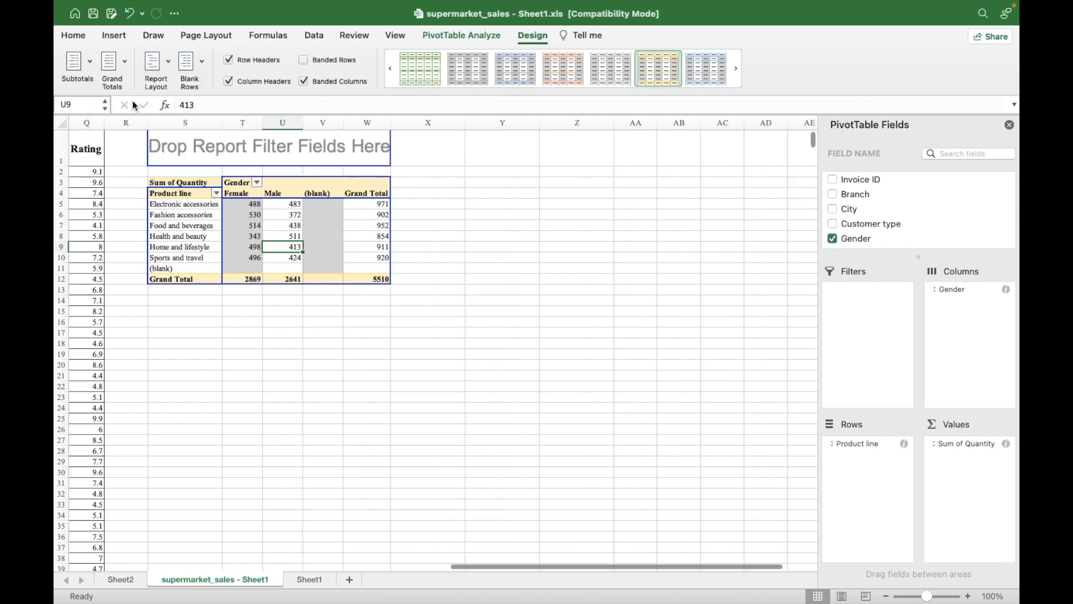
click(126, 63)
click(144, 115)
click(123, 62)
click(146, 133)
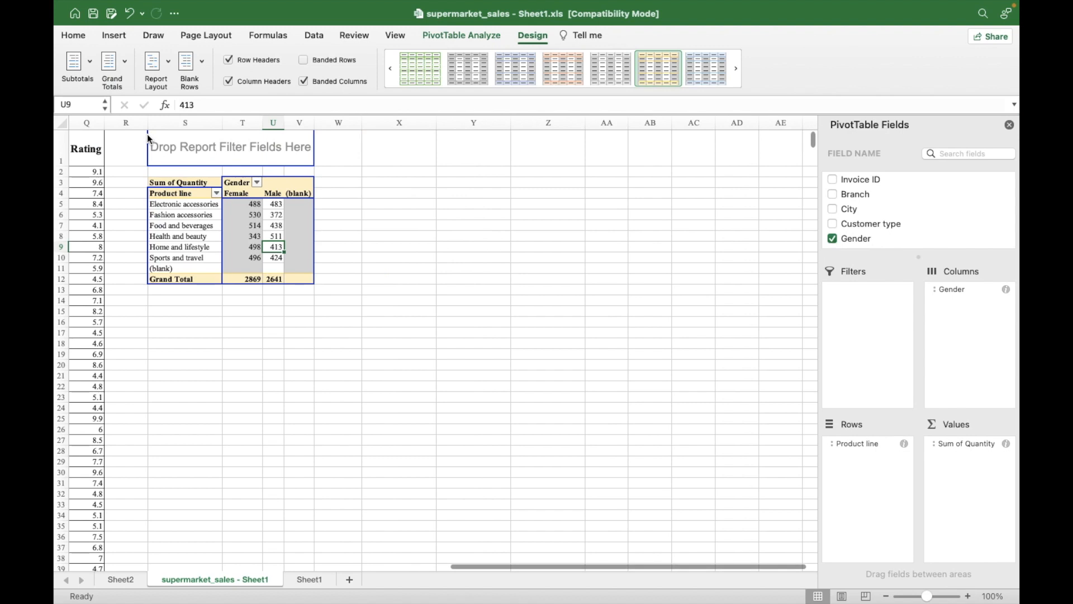
click(125, 67)
click(134, 98)
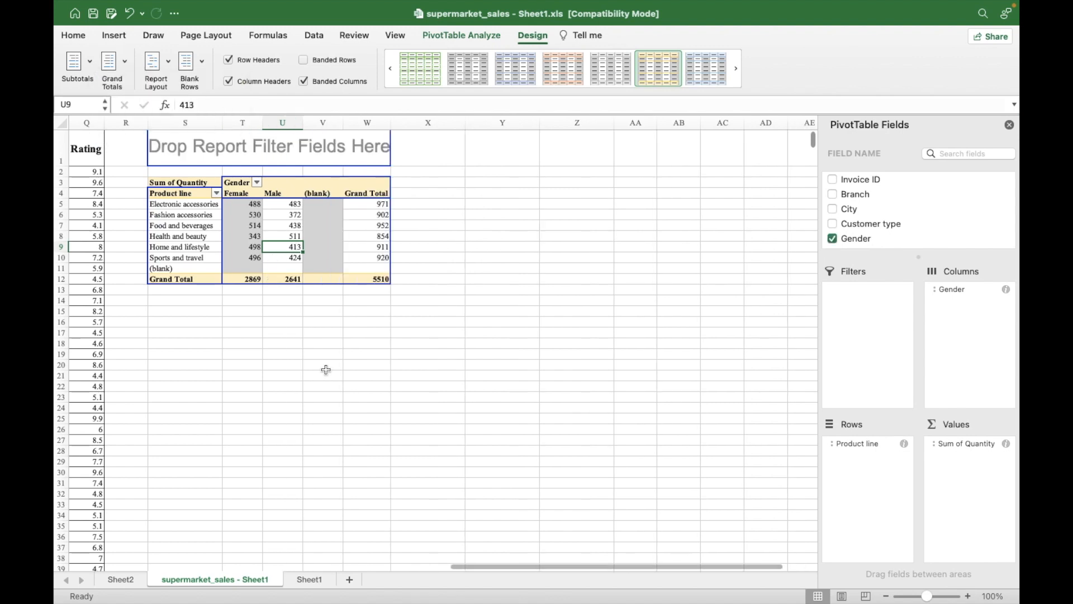